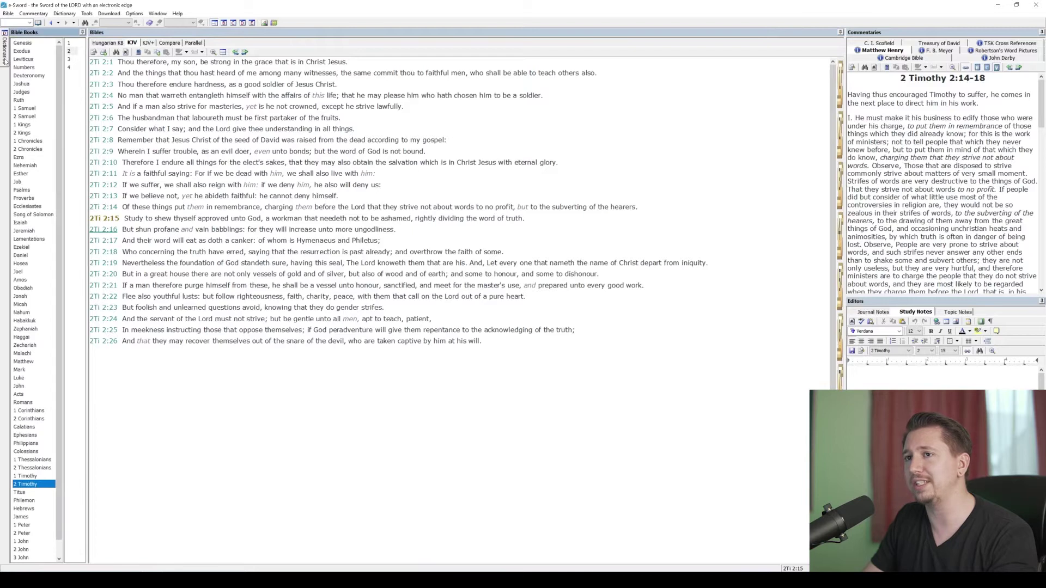
- View the dictionaries alone in a full-window layout and restore the layout with Bibles, commentaries and editors
mouse_move(5, 61)
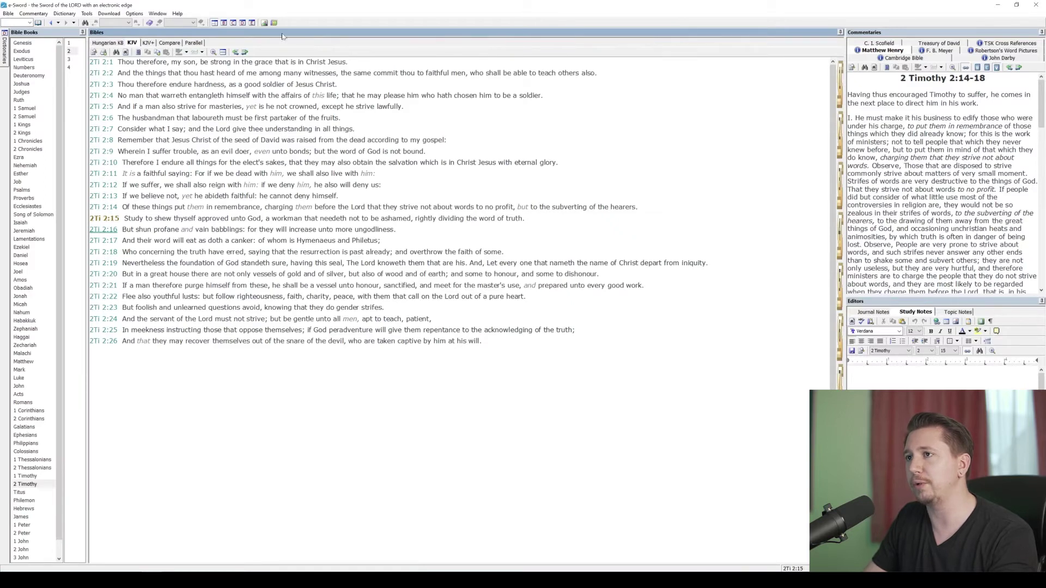
left_click(243, 23)
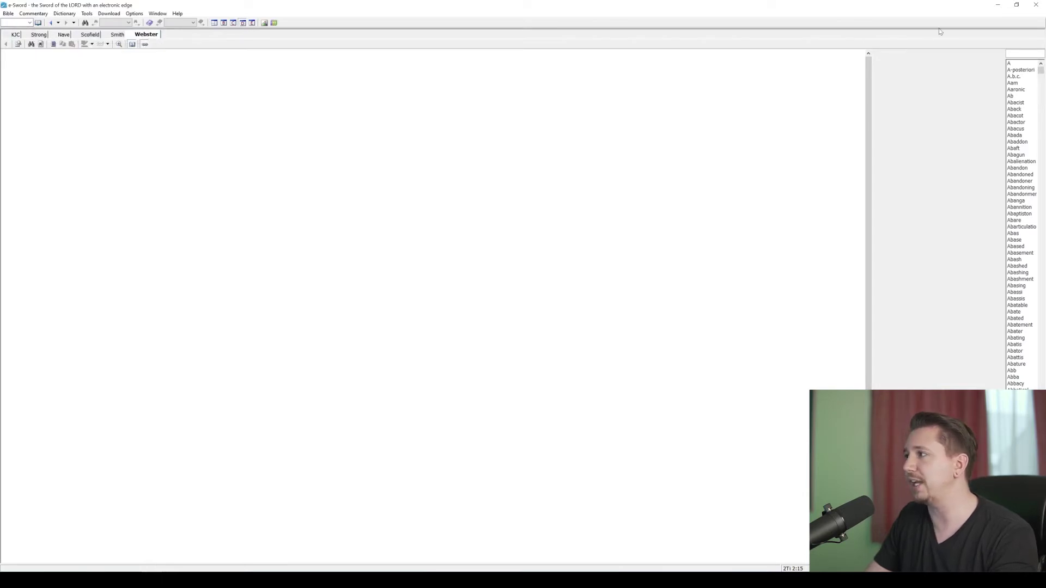
left_click(213, 24)
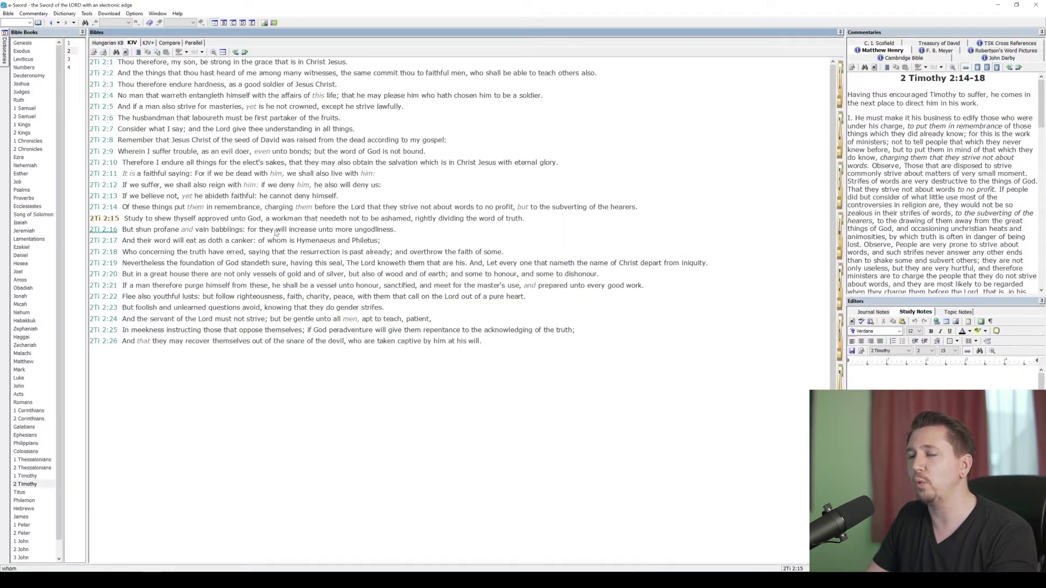
- Compare 2 Timothy 2 in KJV+ with Strong's numbers against the plain KJV text, ending on the KJV
left_click(148, 44)
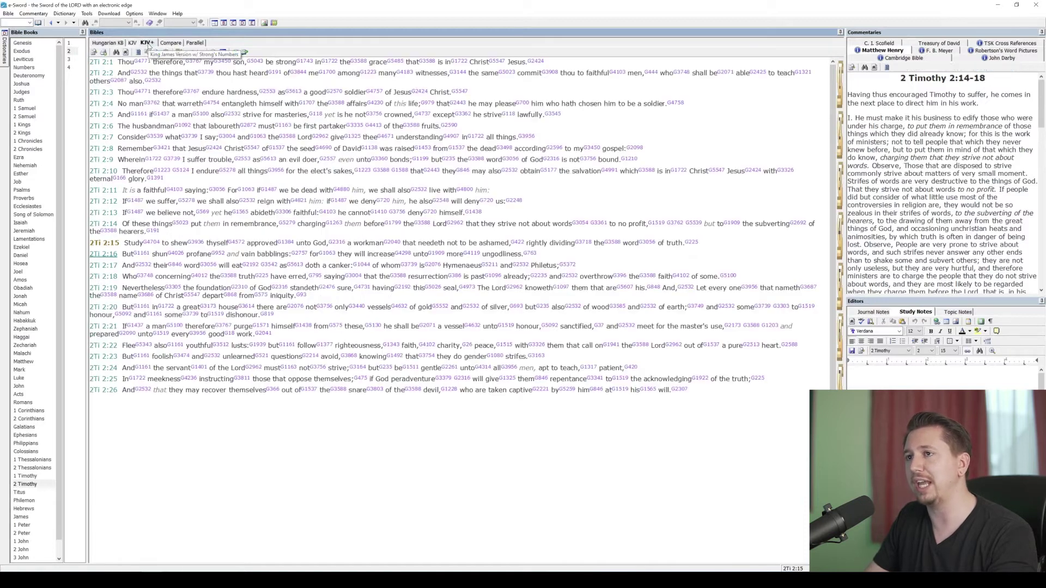
left_click(132, 43)
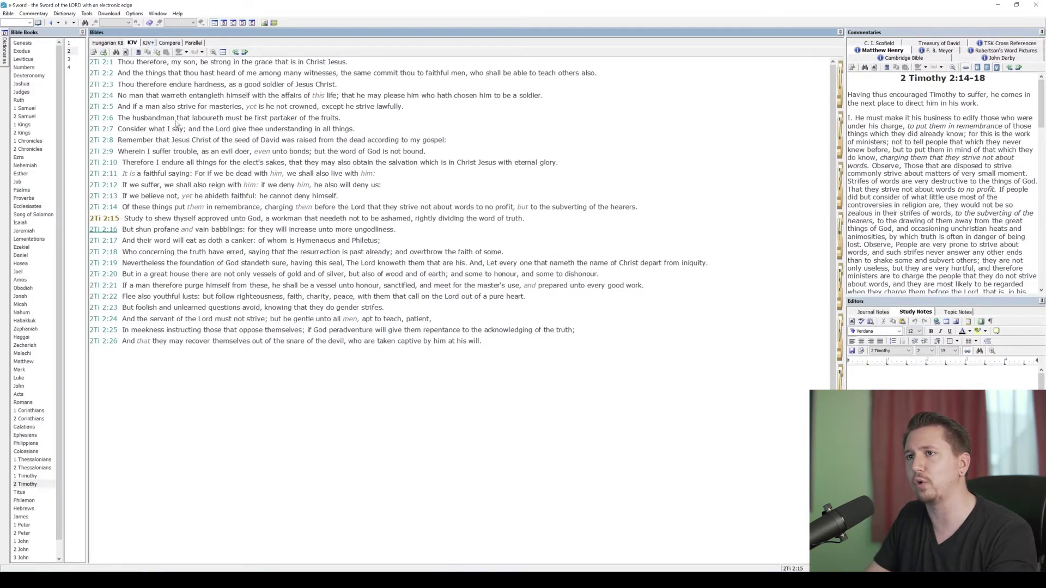
left_click(152, 43)
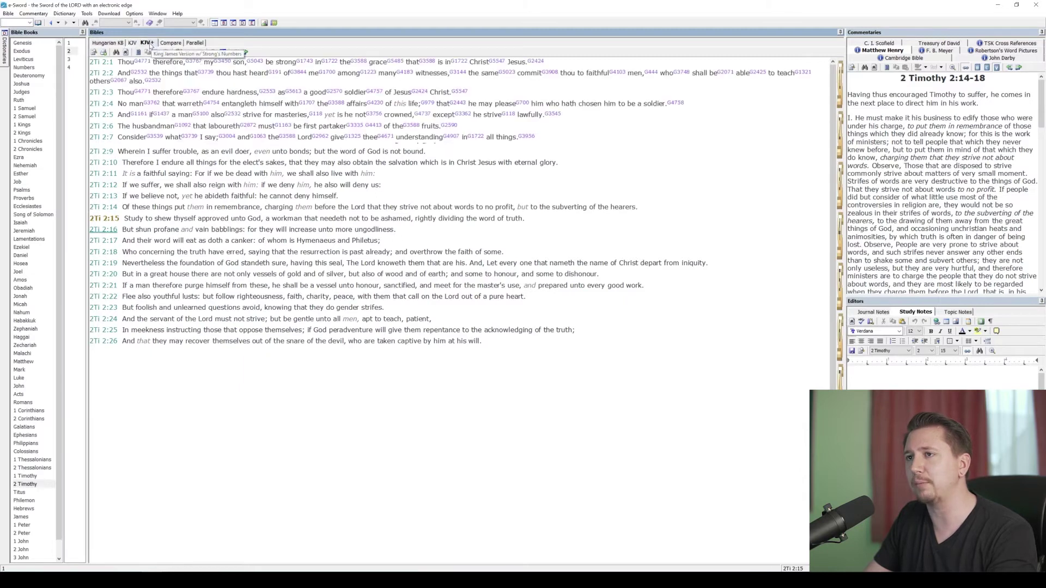
left_click(132, 43)
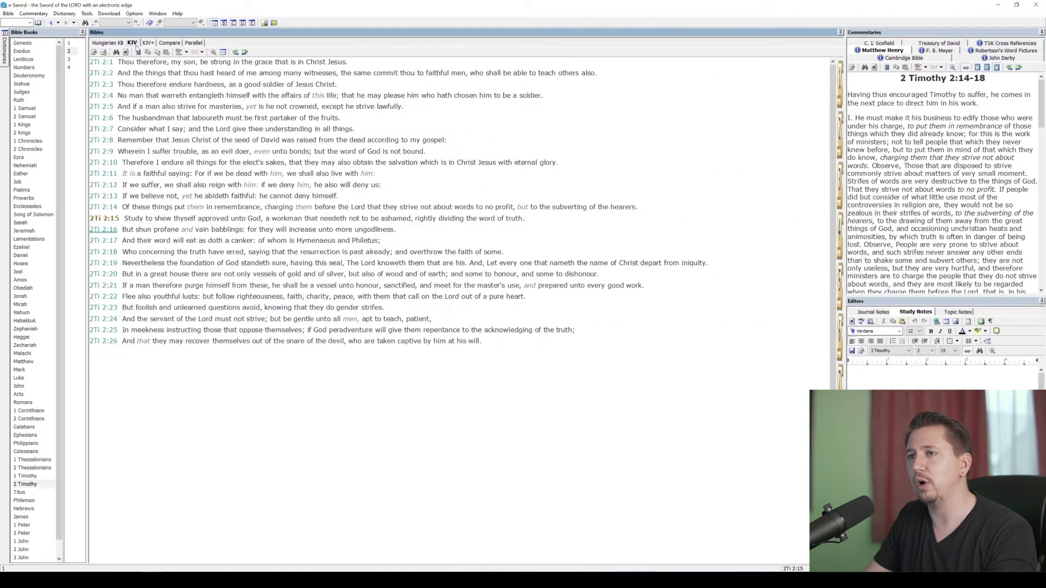
- Browse the free and premium English Bibles in the module downloader and close it
left_click(109, 13)
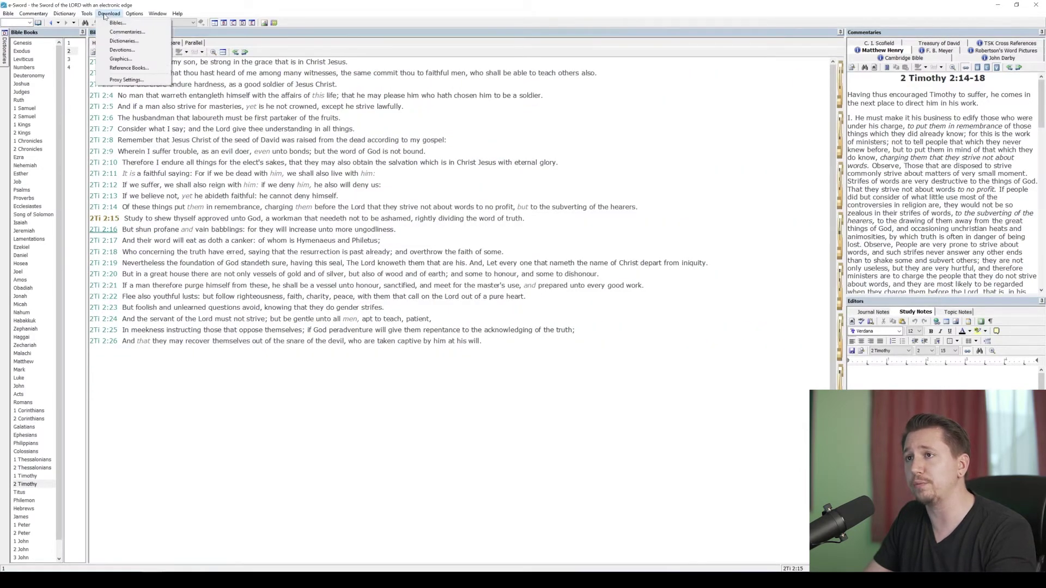
left_click(108, 25)
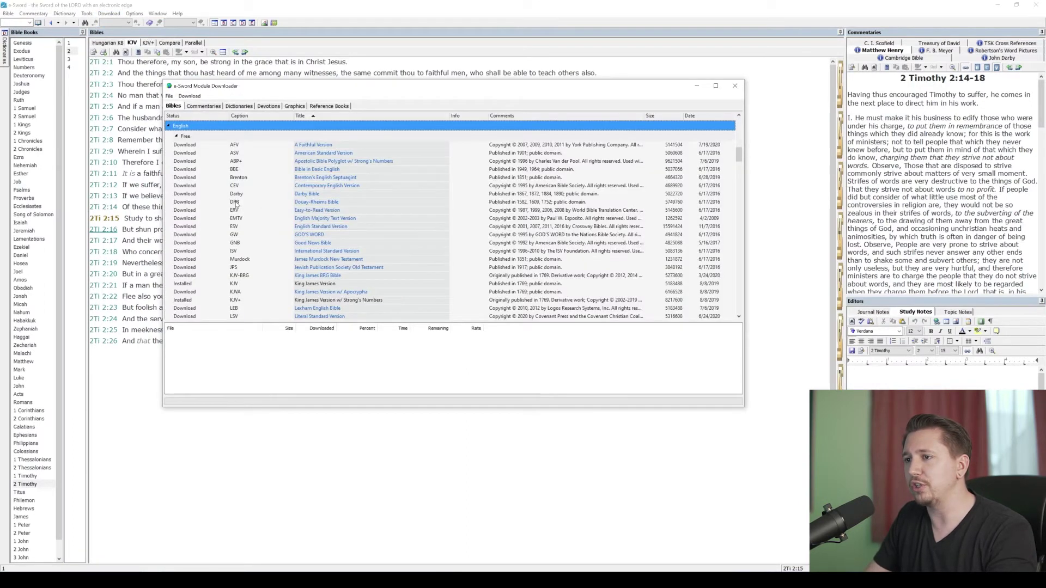
scroll(236, 204, "down", 3)
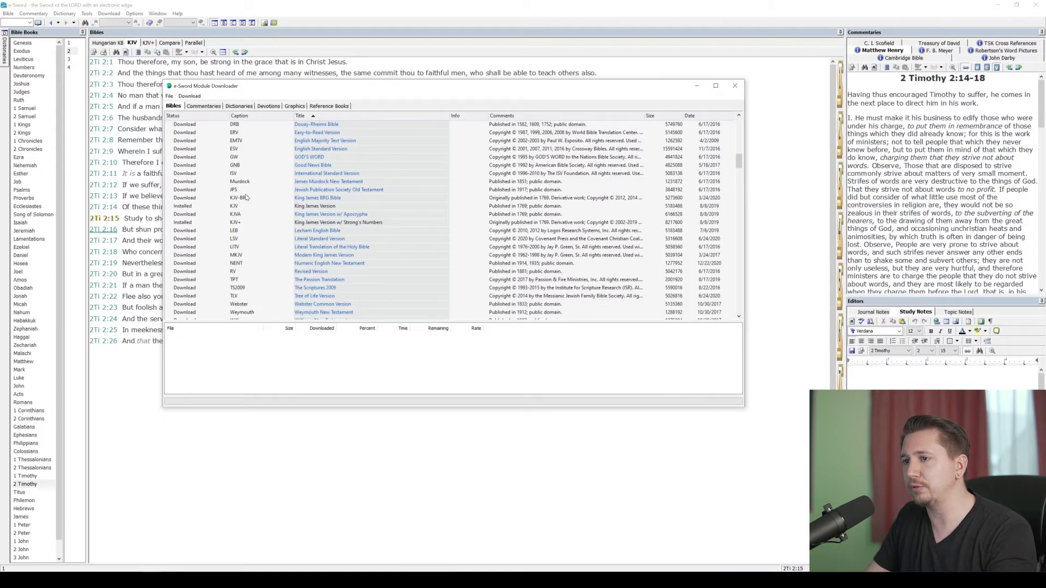
scroll(245, 206, "down", 2)
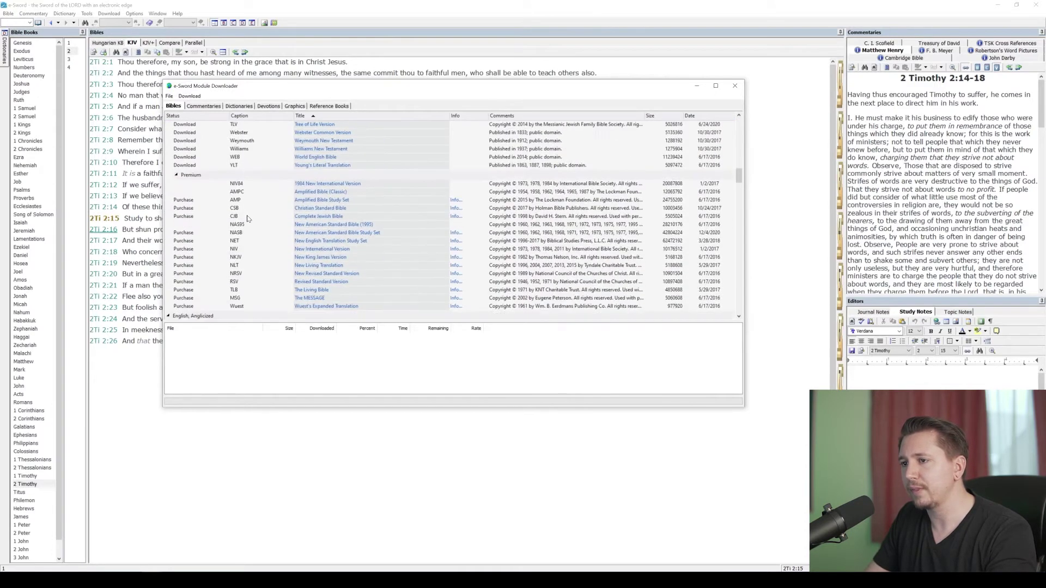
scroll(246, 217, "up", 2)
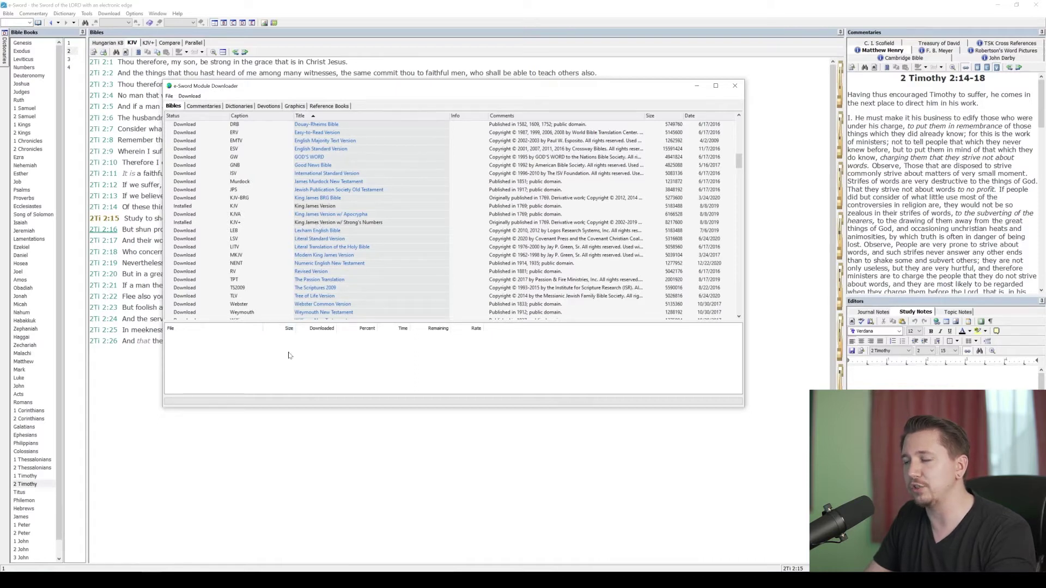
left_click_drag(555, 91, 529, 82)
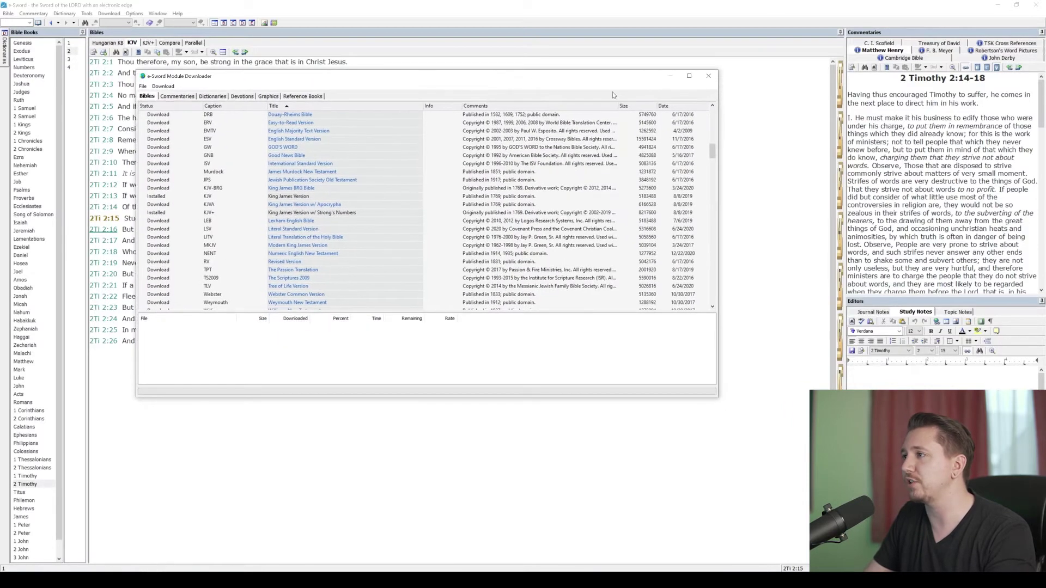
left_click(708, 76)
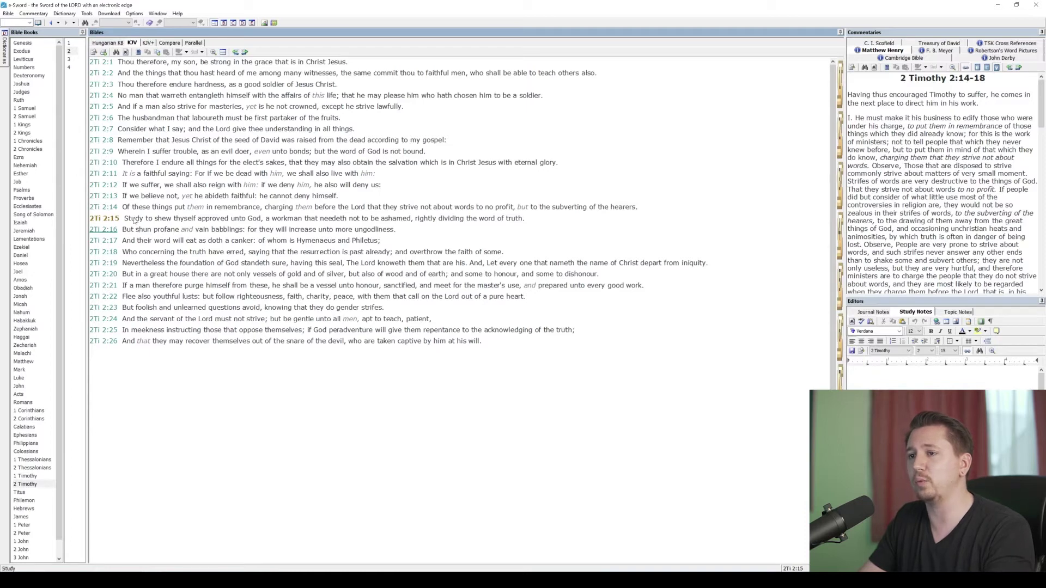
- Run a quick search of the KJV for the word "Study" from 2 Timothy 2:15 and close the results
left_click(116, 53)
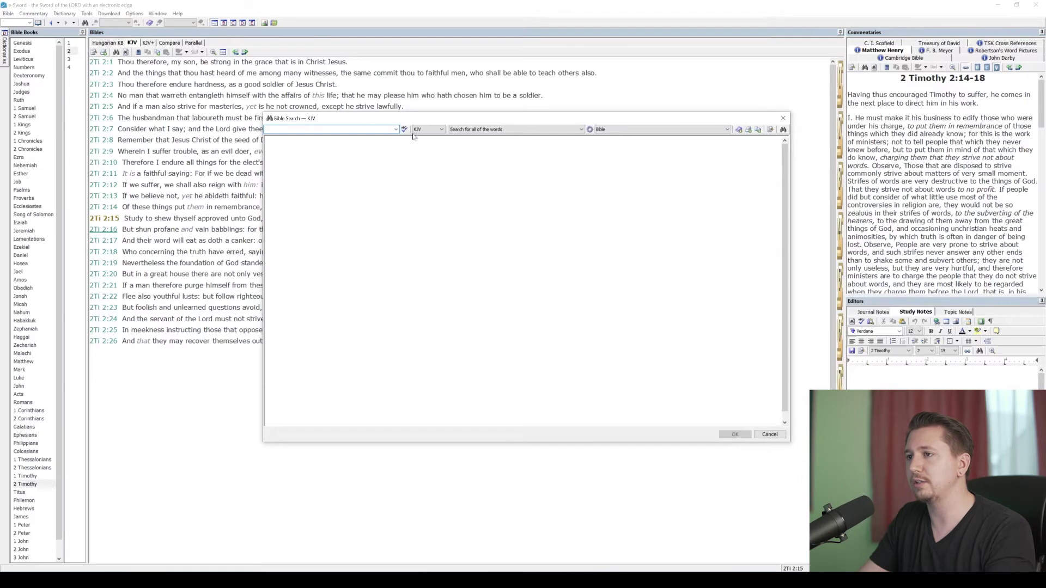
left_click(782, 119)
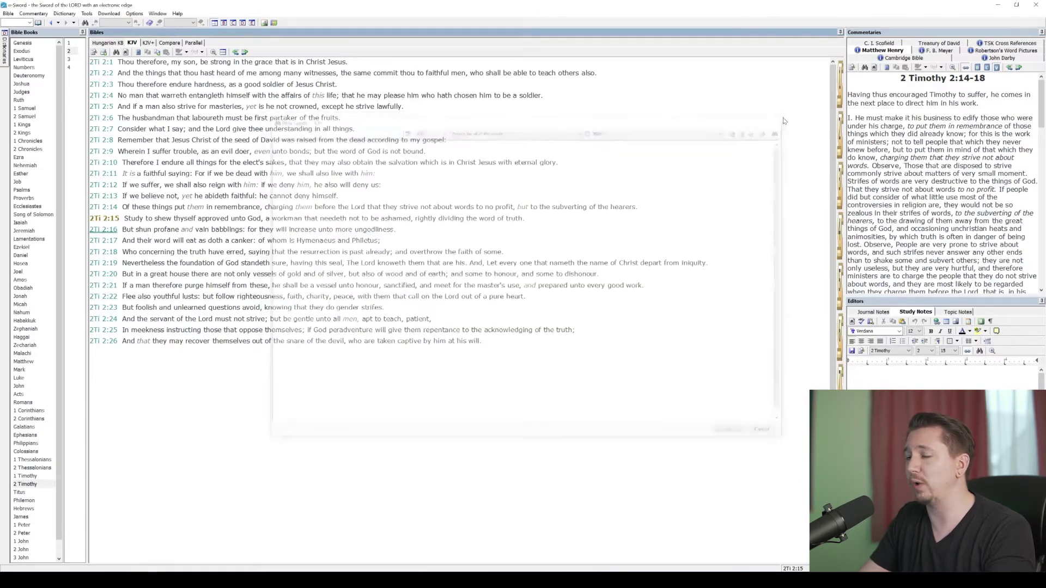
right_click(134, 220)
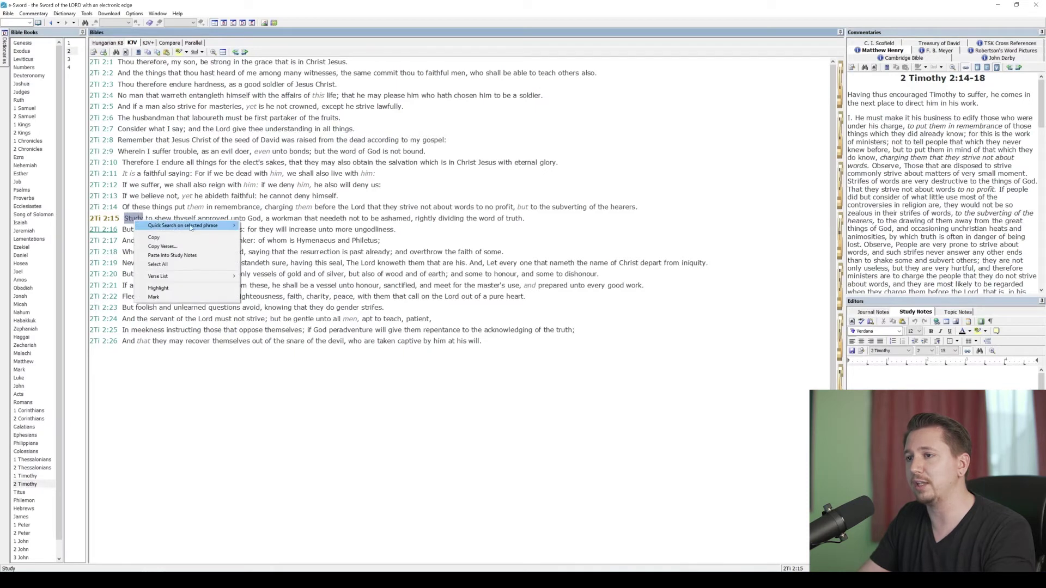
mouse_move(231, 226)
left_click(264, 226)
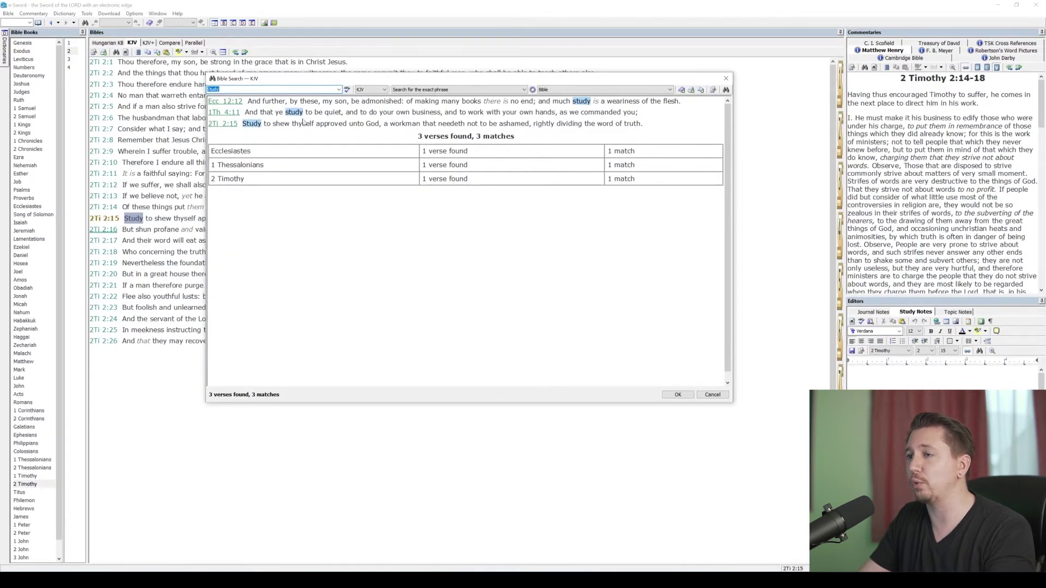
left_click(725, 79)
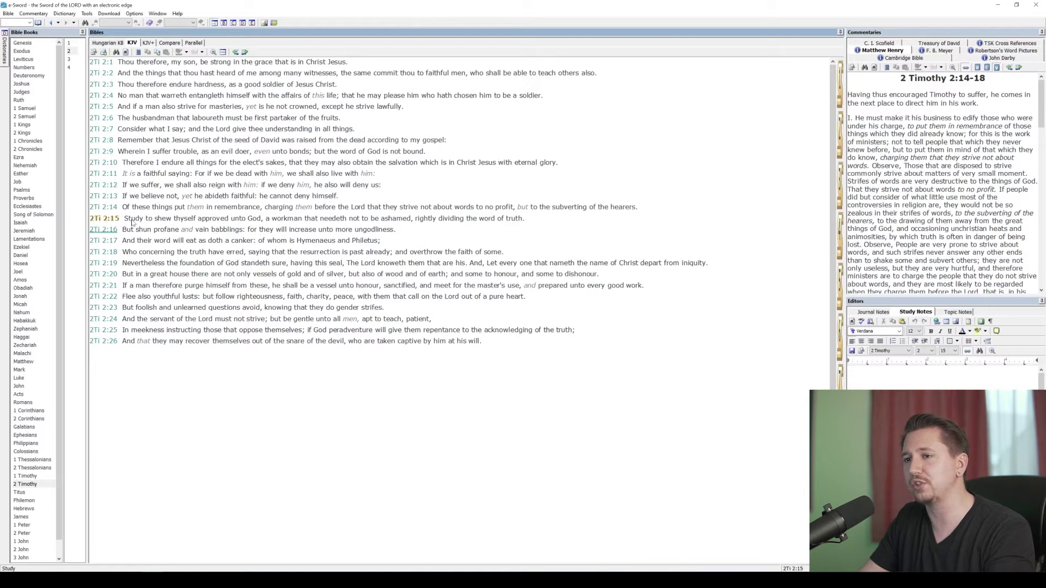
- Set the second translation in the parallel Bible view to KJV+ and return to the single KJV+ text
left_click(152, 44)
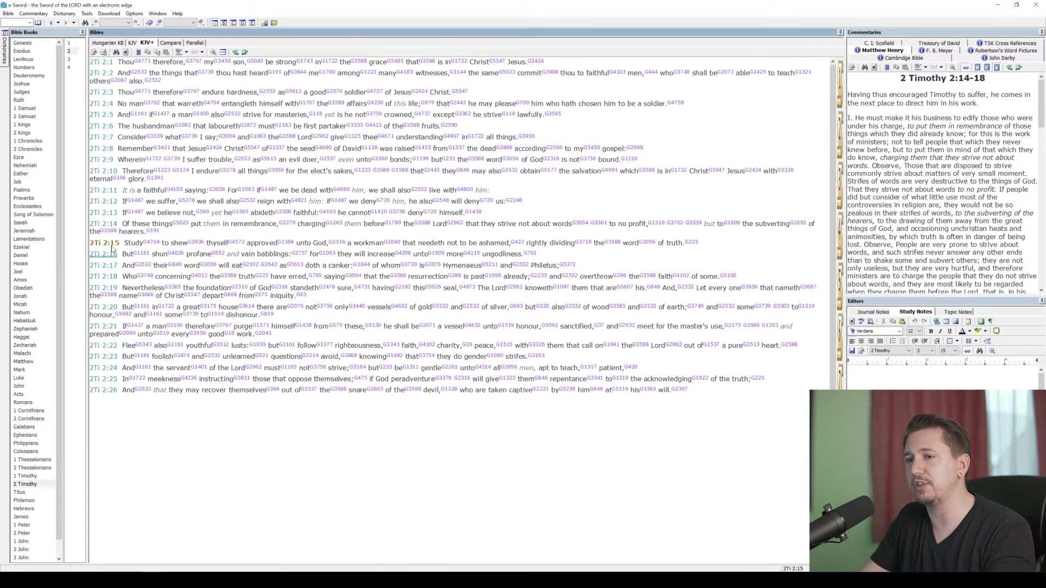
left_click(196, 44)
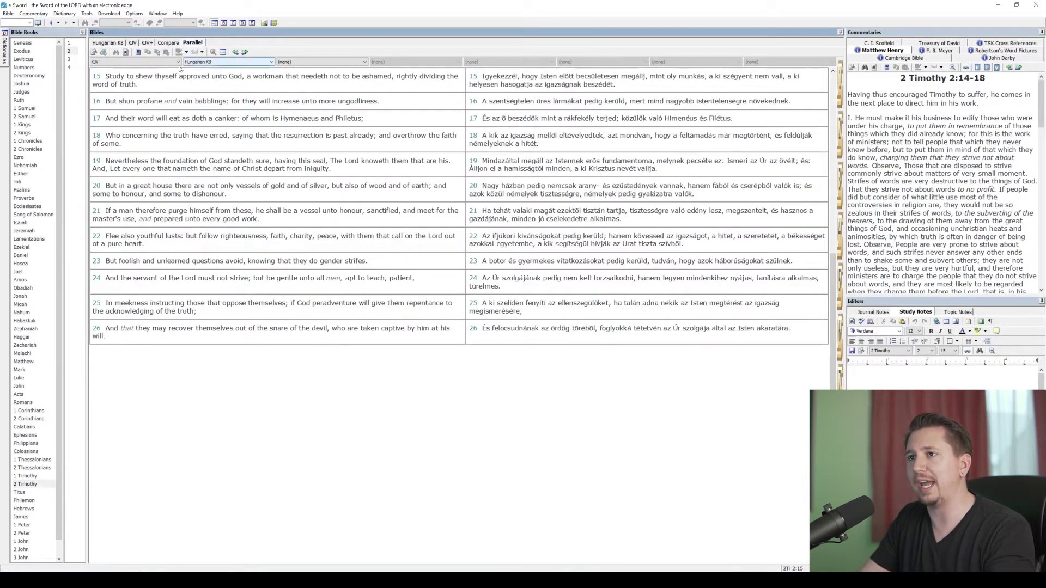
left_click(267, 62)
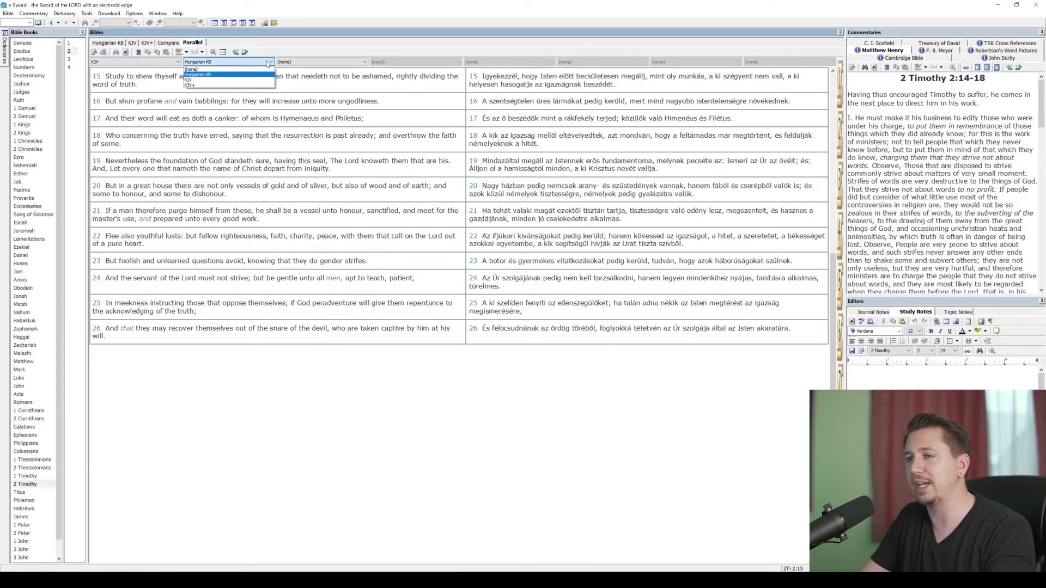
left_click(252, 86)
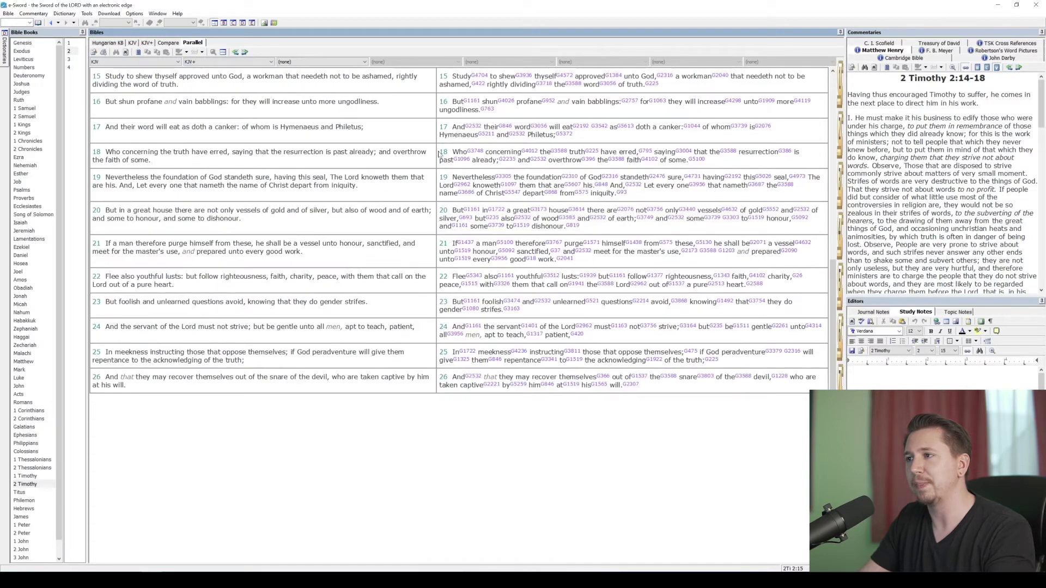
left_click(147, 43)
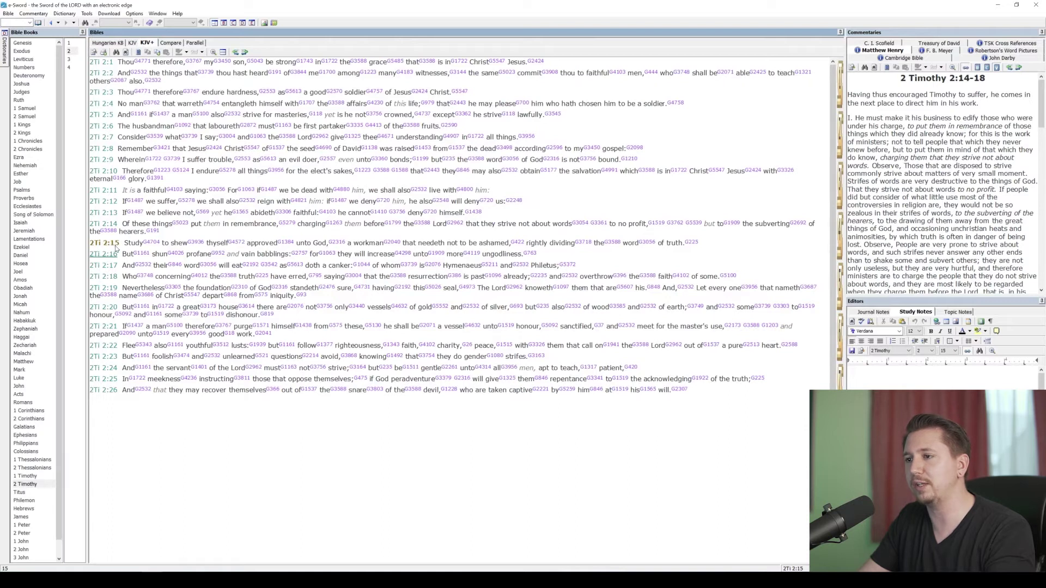
- Open a Bible search in KJV+ and enter the Strong's number g4704 of the word "Study" in 2 Timothy 2:15
mouse_move(157, 244)
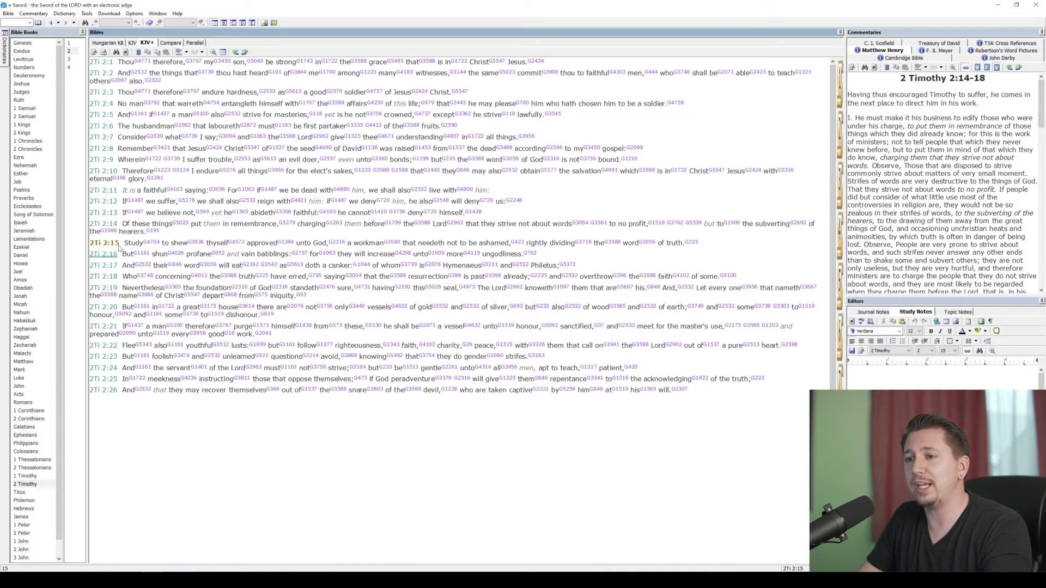
left_click(116, 52)
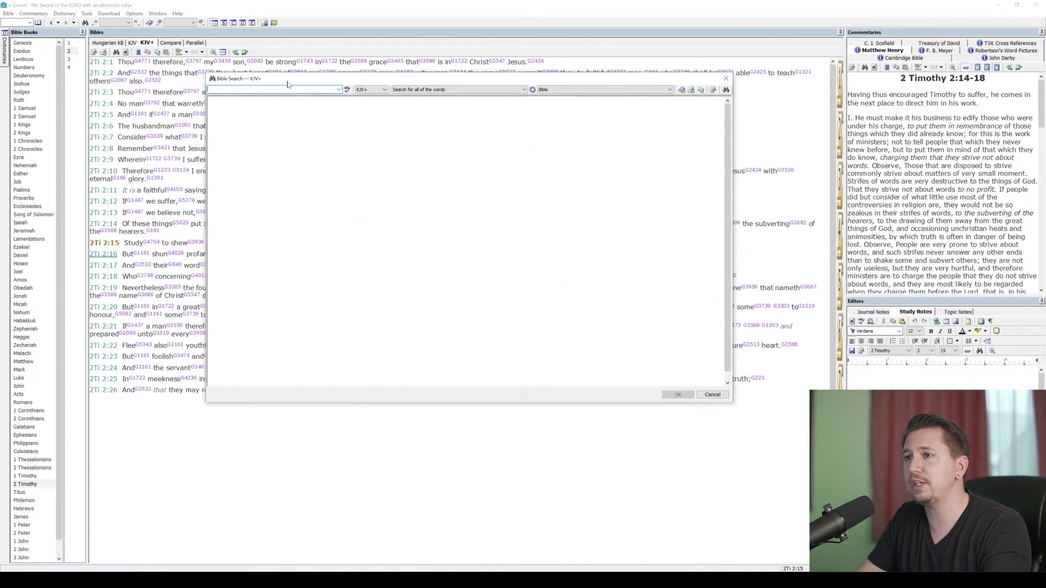
left_click_drag(290, 83, 266, 84)
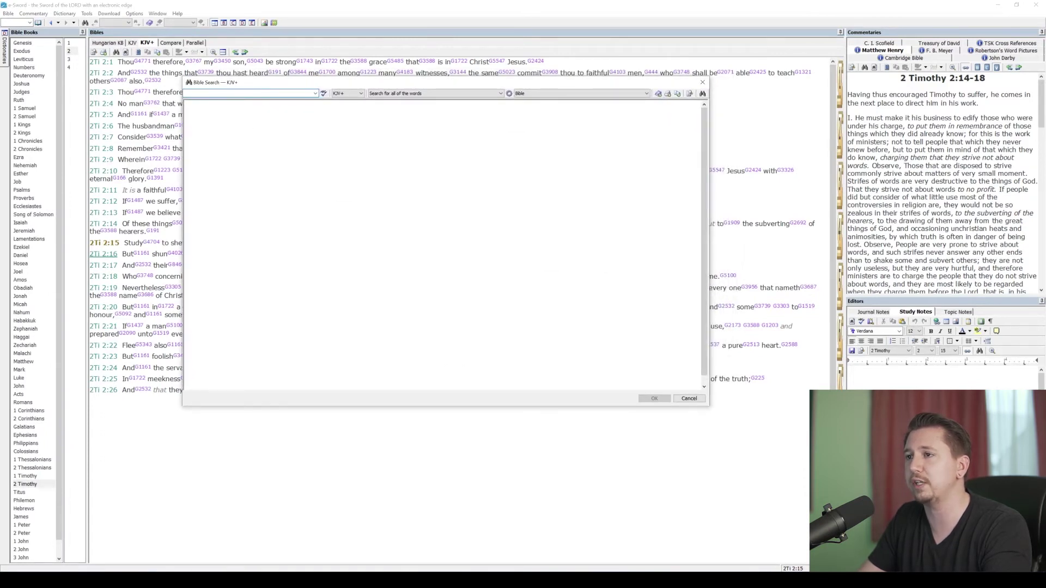
left_click_drag(290, 83, 326, 77)
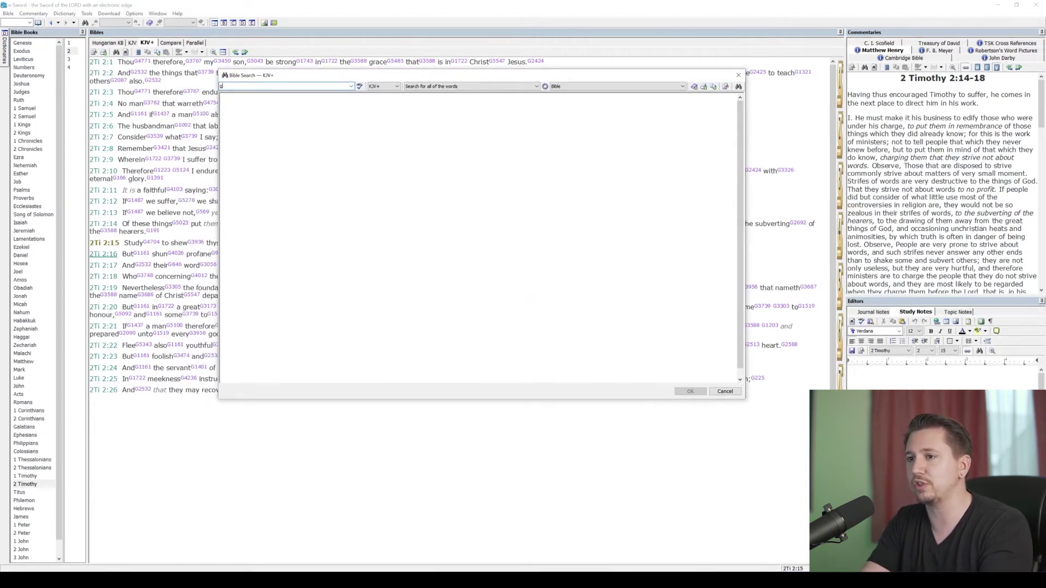
type("470")
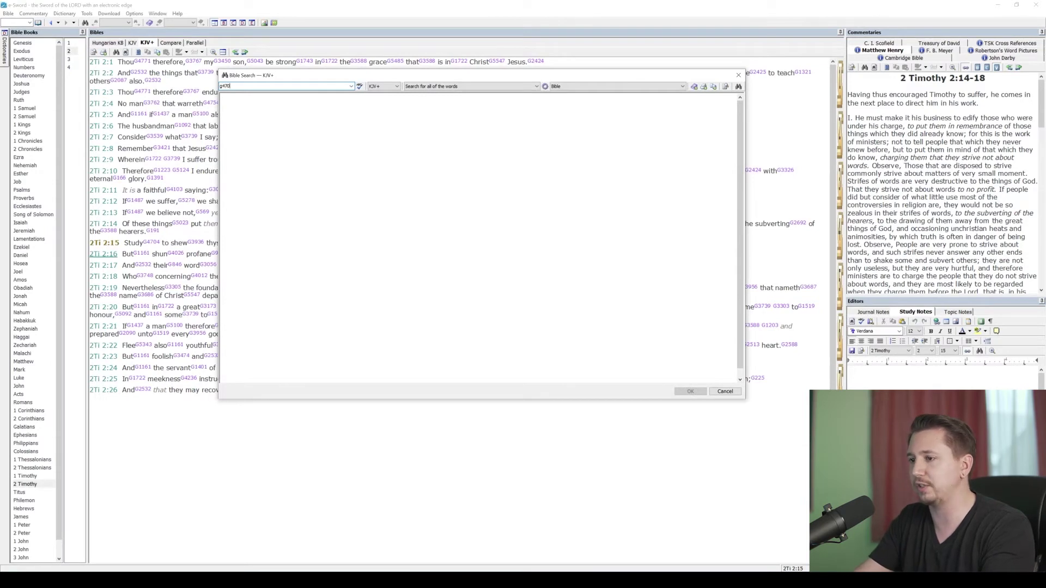
type("4")
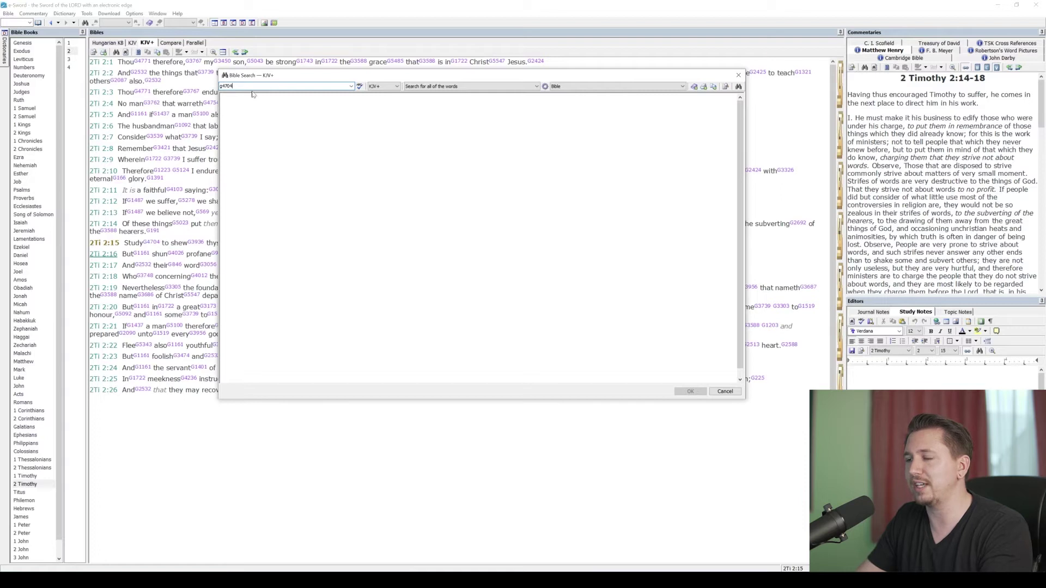
- Try the g4704 search in the plain KJV, and set the searched Bible back to KJV+ to run it there
left_click(383, 86)
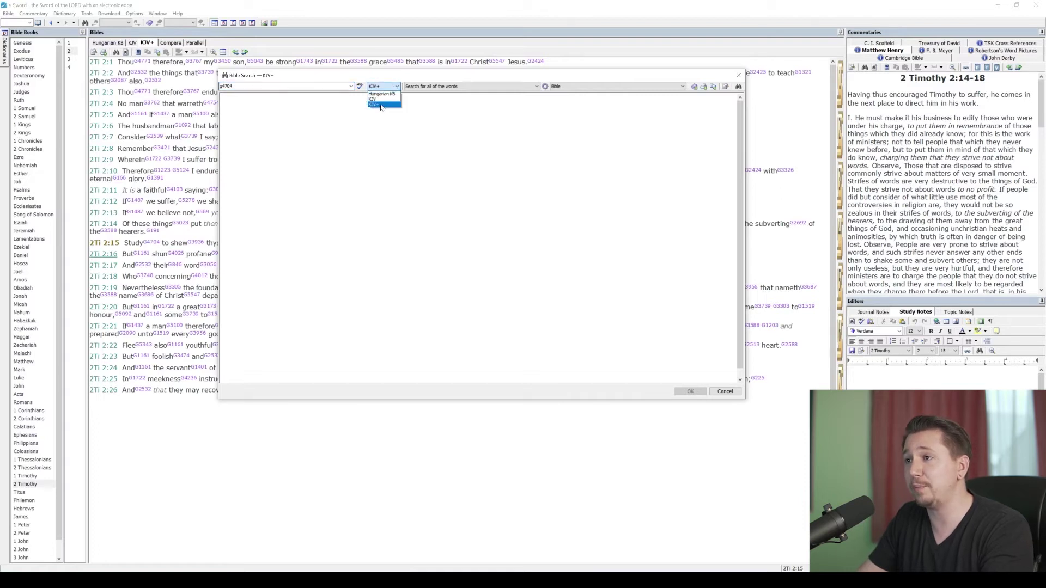
left_click(376, 99)
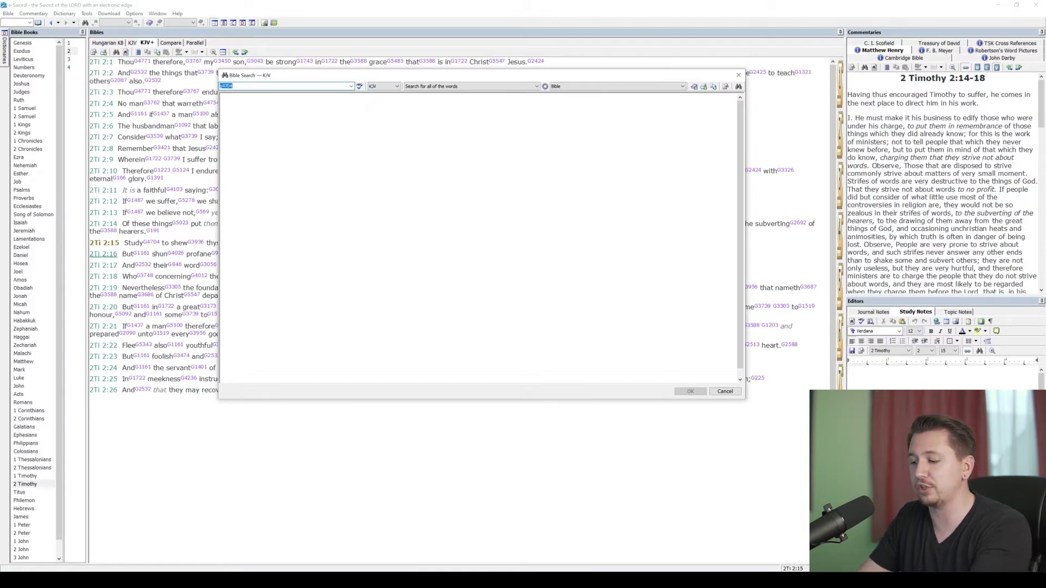
left_click(383, 86)
left_click(381, 106)
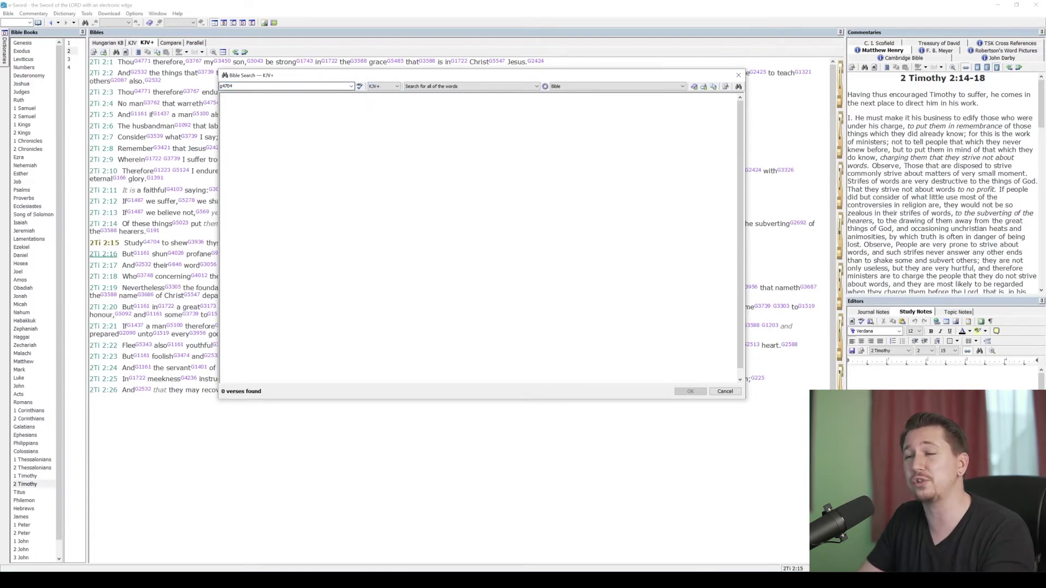
key("ctrl+a")
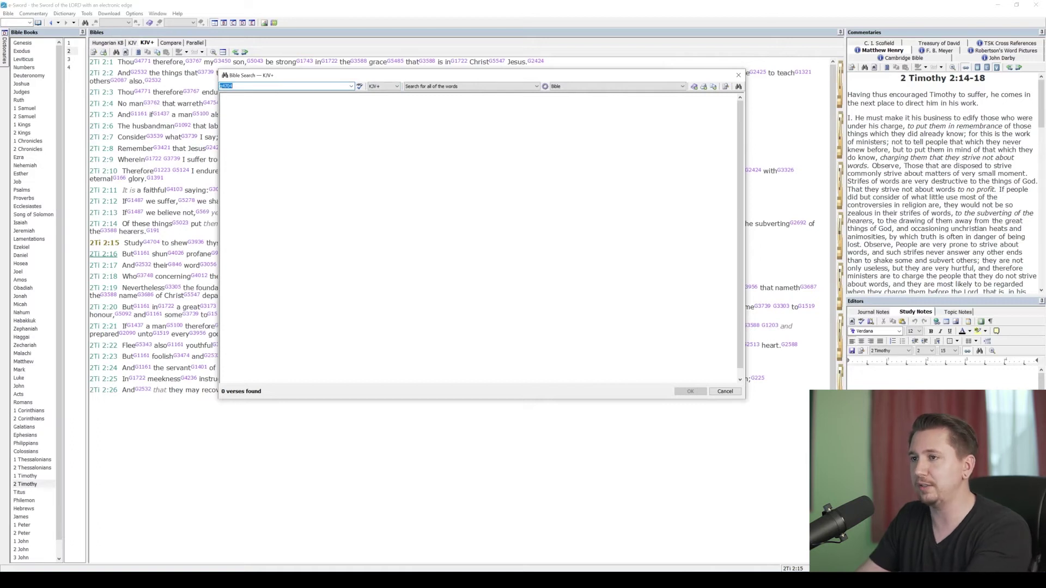
key("Return")
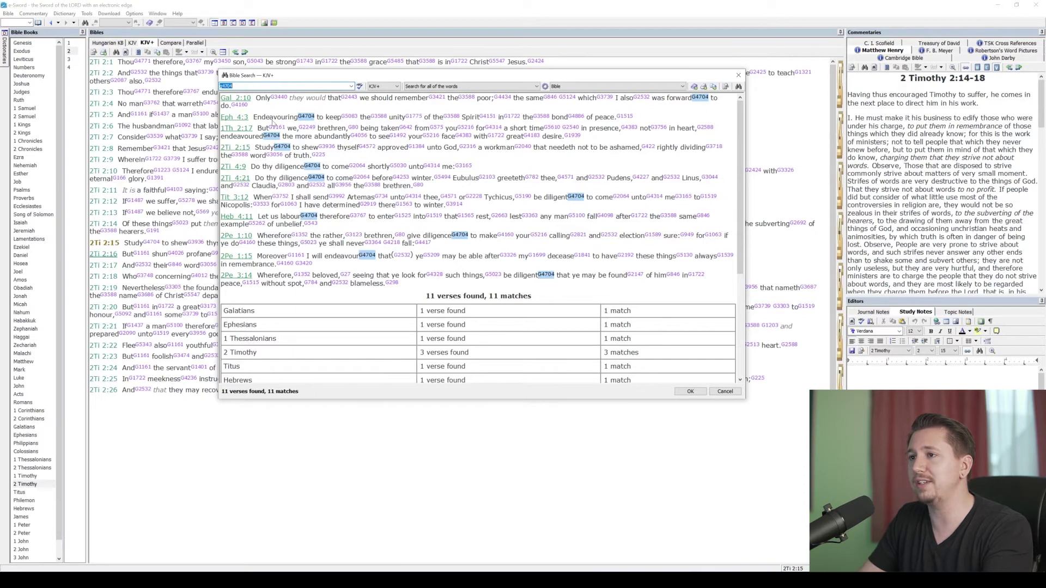
- Review the KJV+ verses matching Strong's number g4704, comparing how the word is translated in each, and close the search
left_click(291, 118)
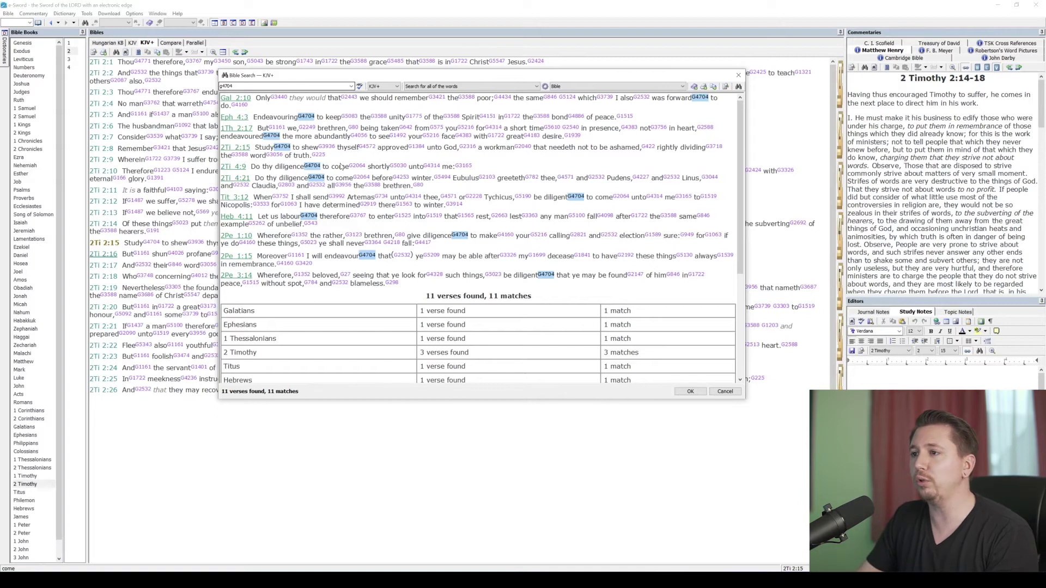
mouse_move(290, 206)
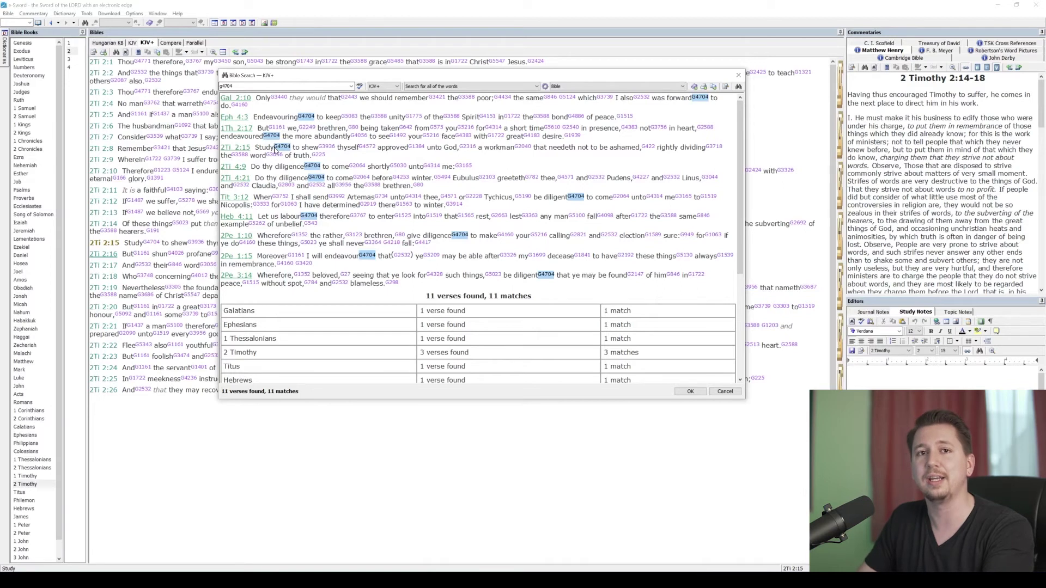
mouse_move(276, 150)
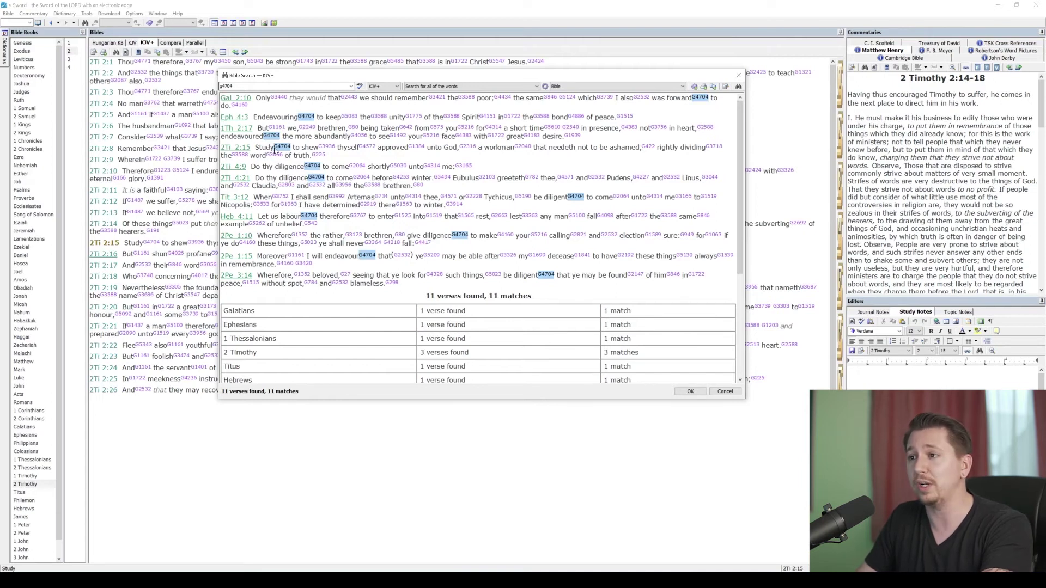
mouse_move(316, 178)
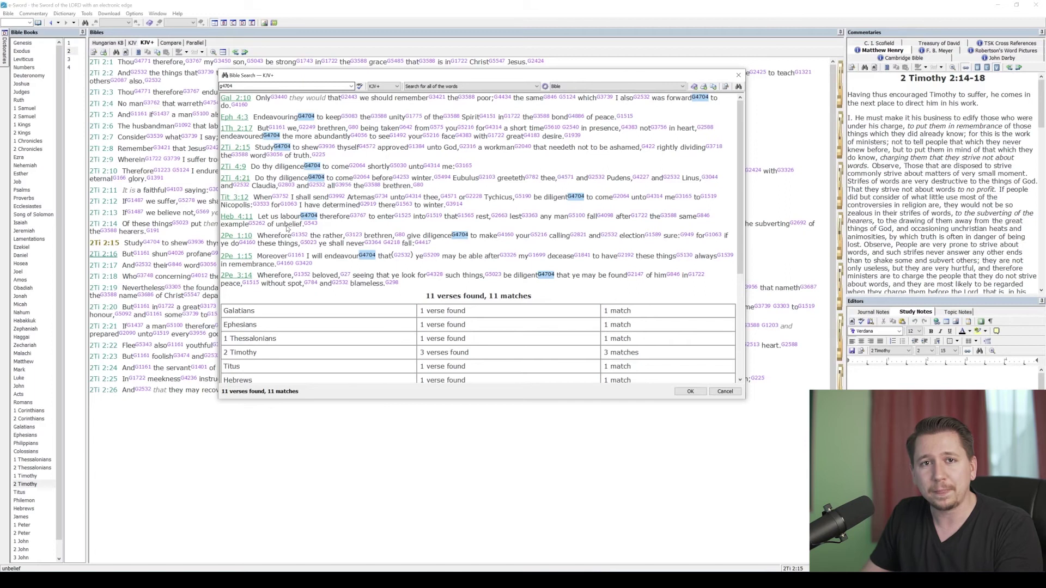
left_click(738, 75)
- Switch the Bible text to the plain KJV and go to John 3:16
left_click(132, 42)
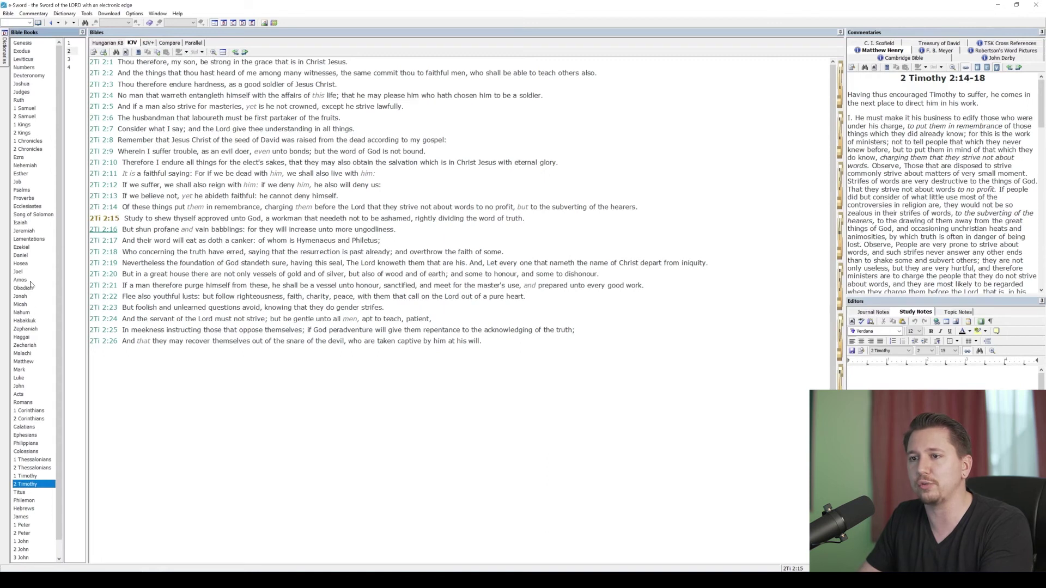
scroll(22, 289, "down", 1)
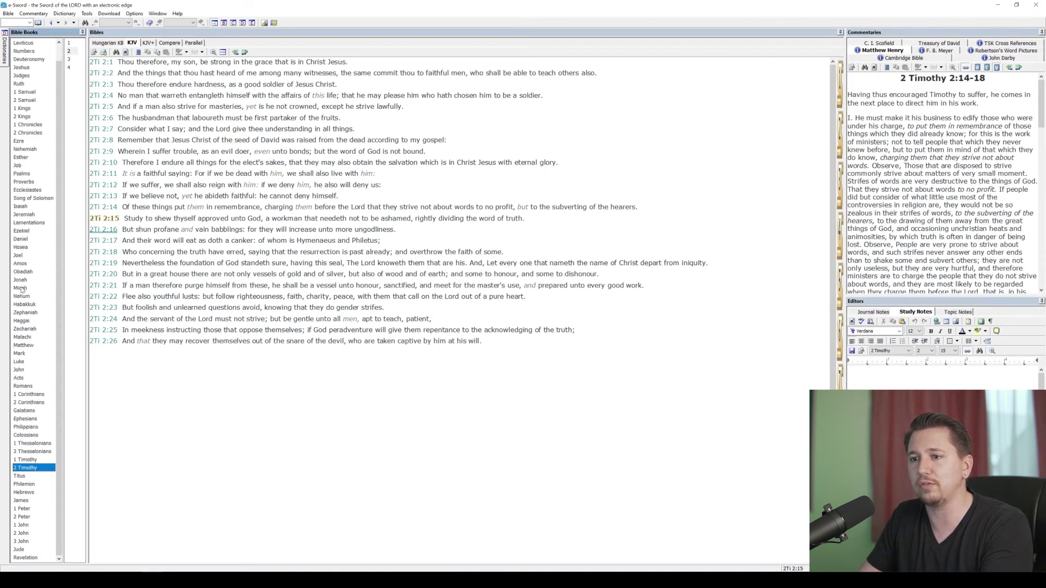
left_click(22, 370)
left_click(69, 60)
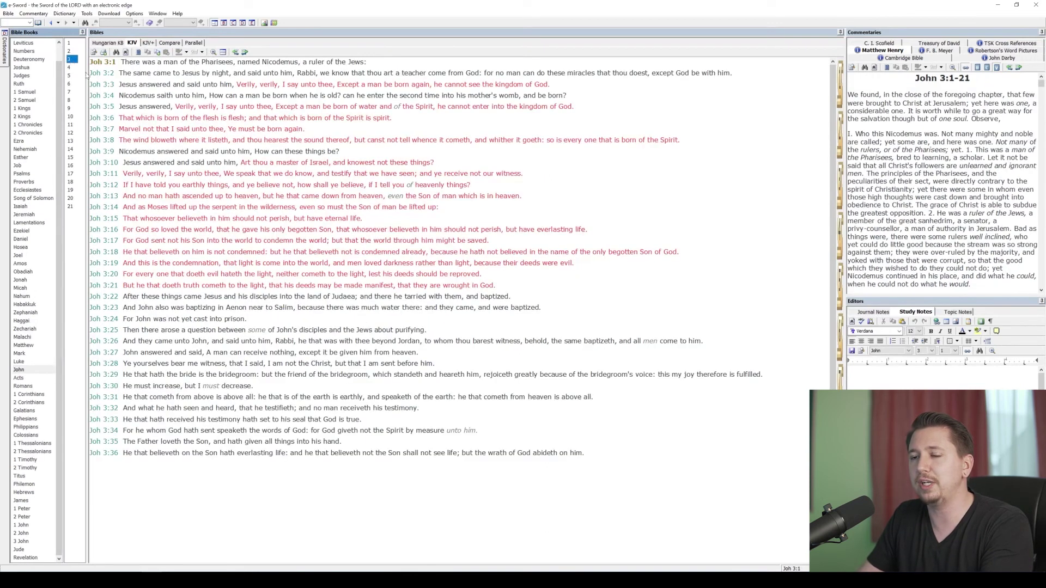
left_click(104, 232)
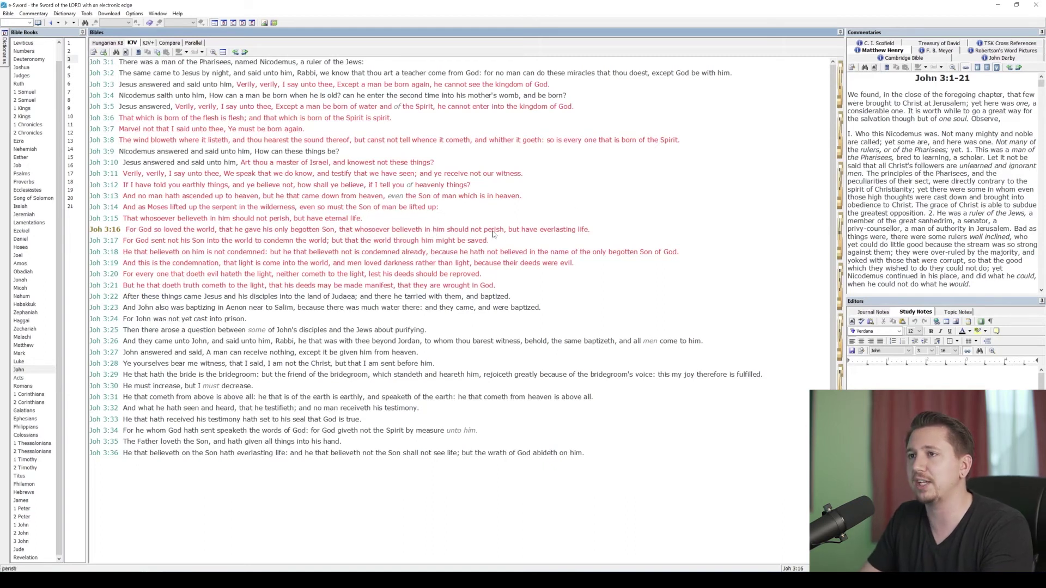
- Search KJV+ for Strong's number g3439, attached to "only begotten" in John 3:16
left_click(149, 42)
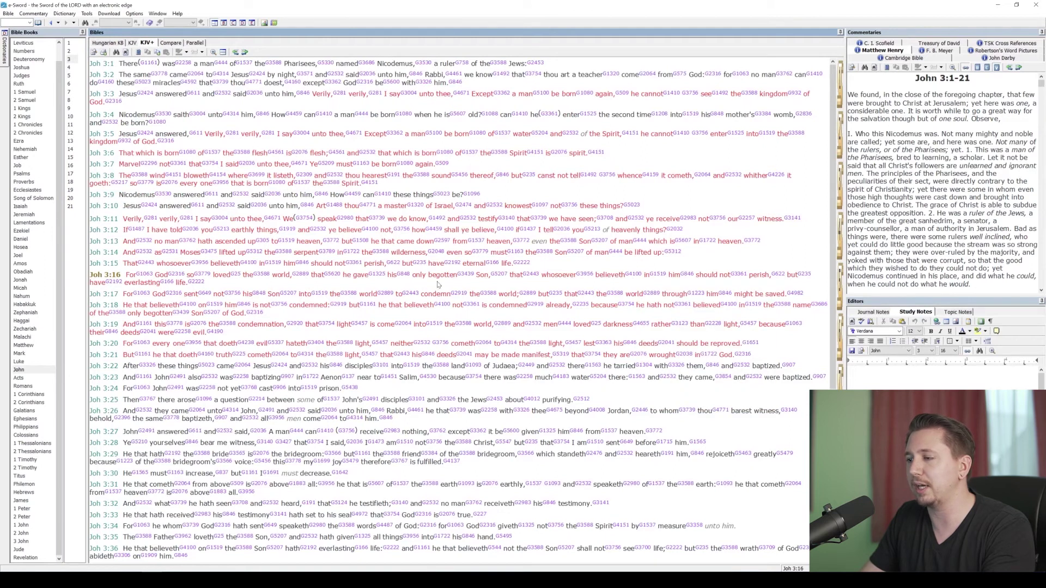
mouse_move(466, 276)
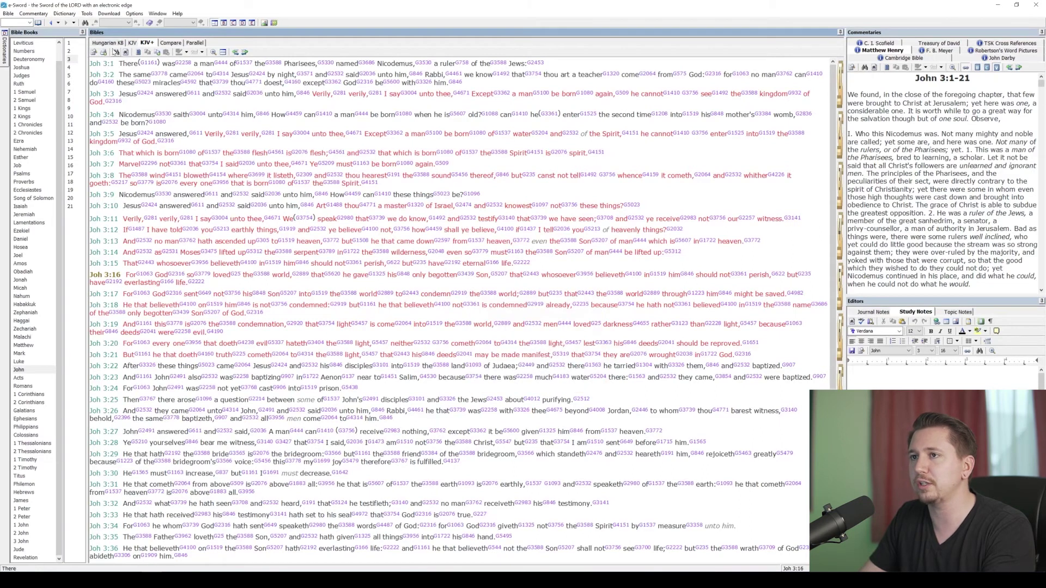
left_click(116, 52)
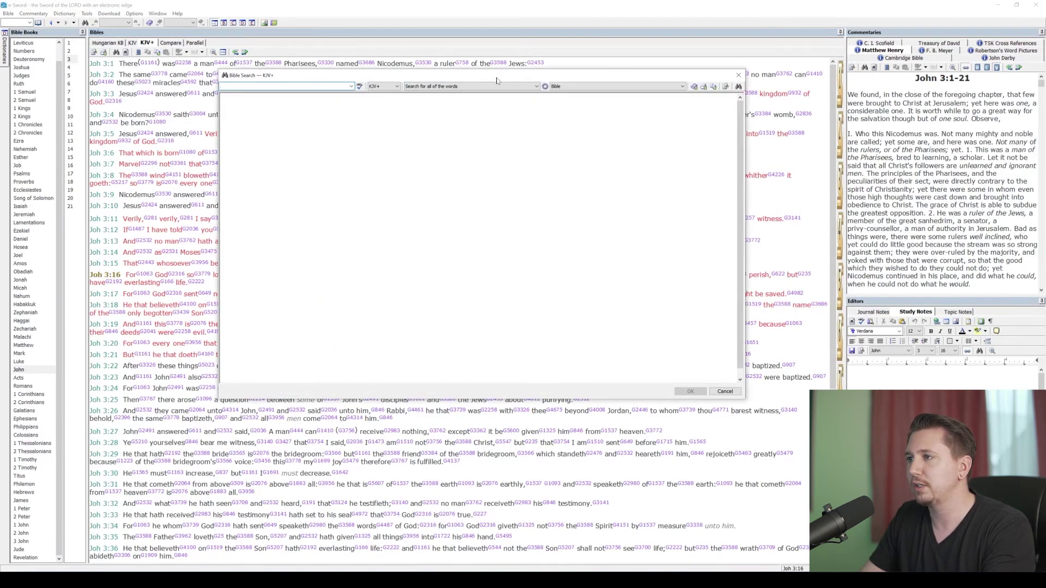
left_click_drag(496, 81, 536, 137)
type("d")
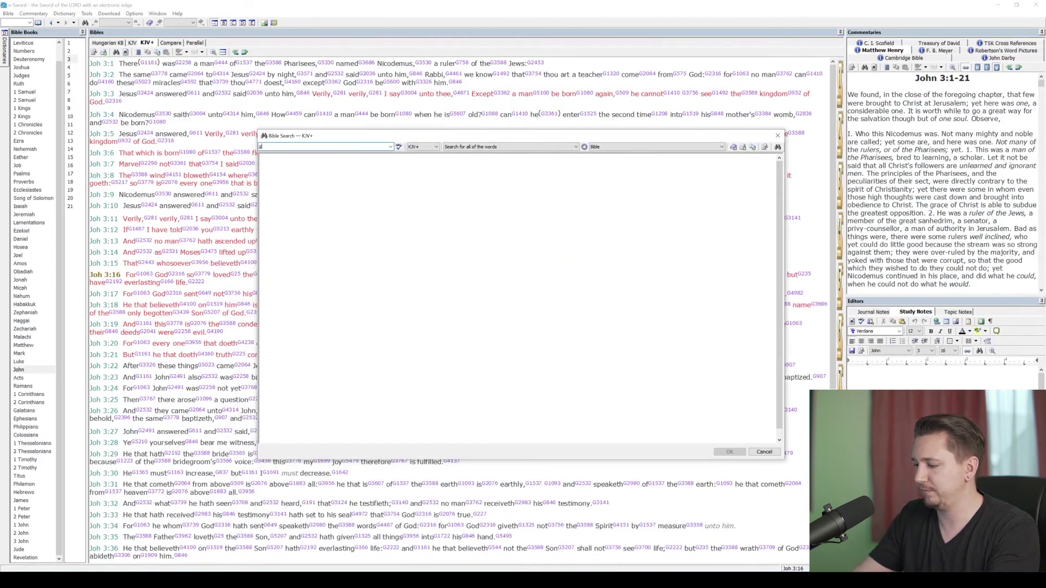
type("3439")
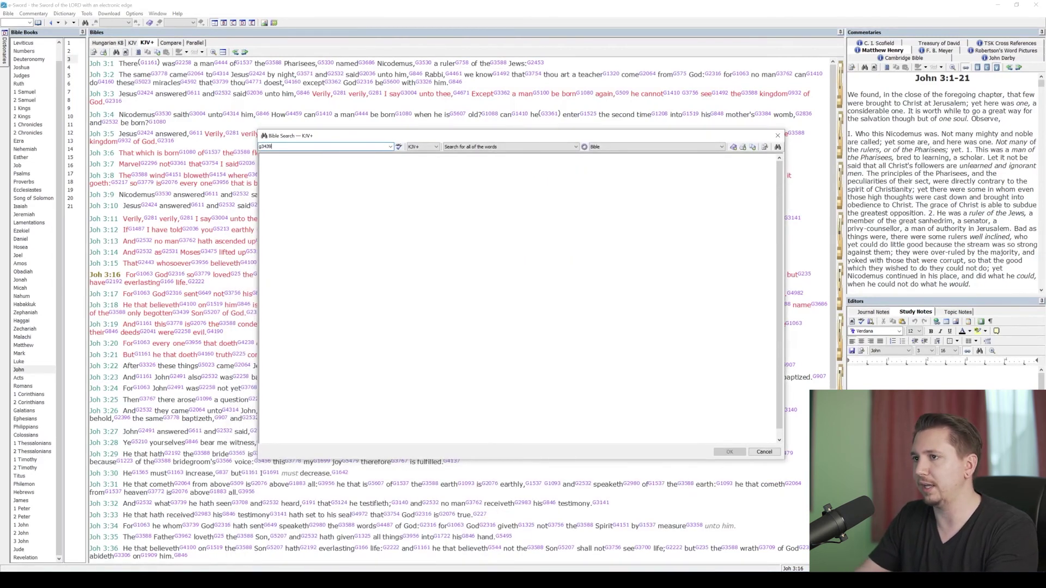
key("Return")
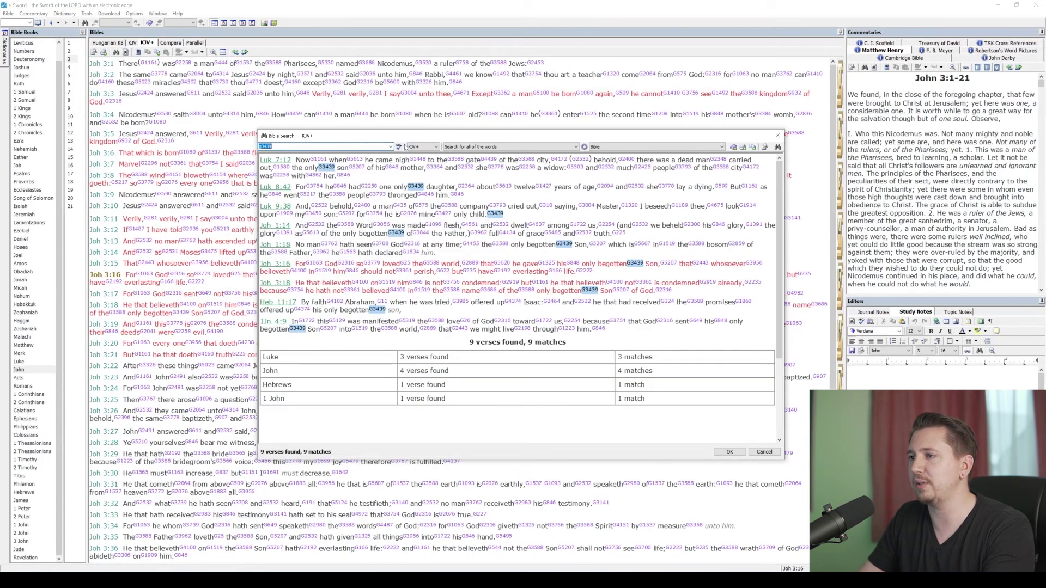
- Move the search window clear of the verse, review the verses matching g3439, and close the search
left_click_drag(406, 136, 362, 72)
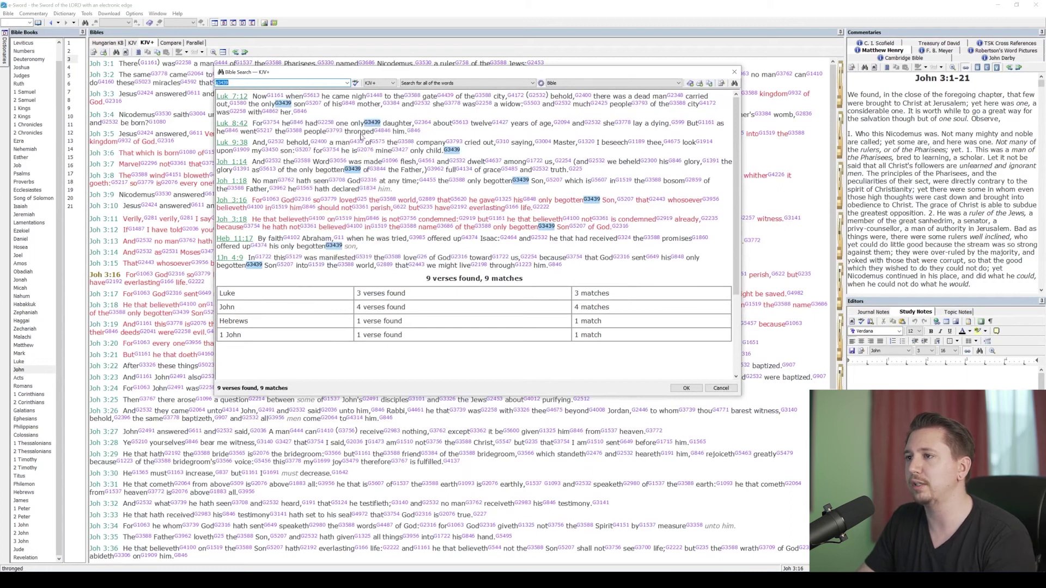
mouse_move(446, 155)
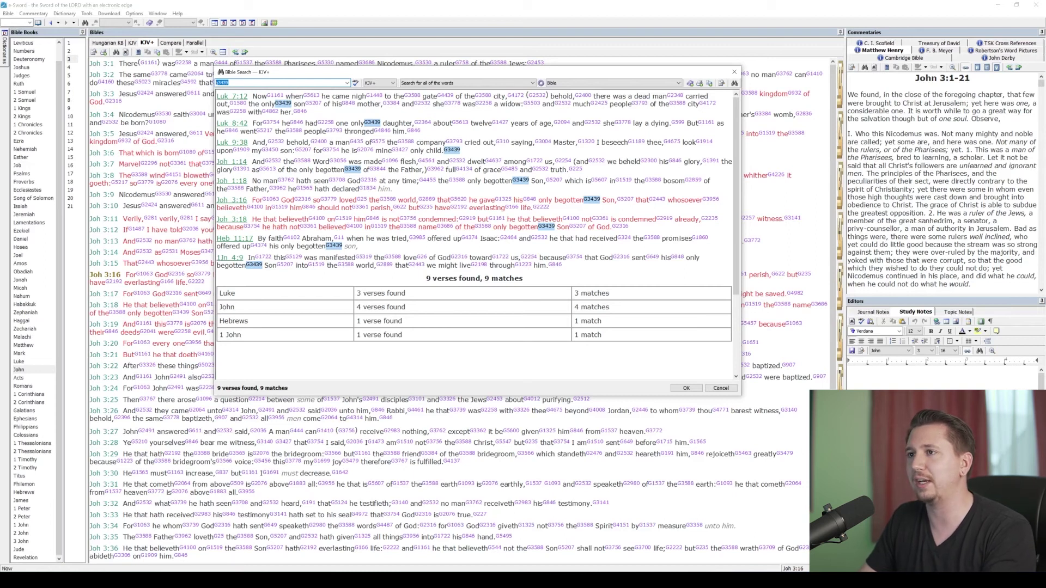
key("BackSpace")
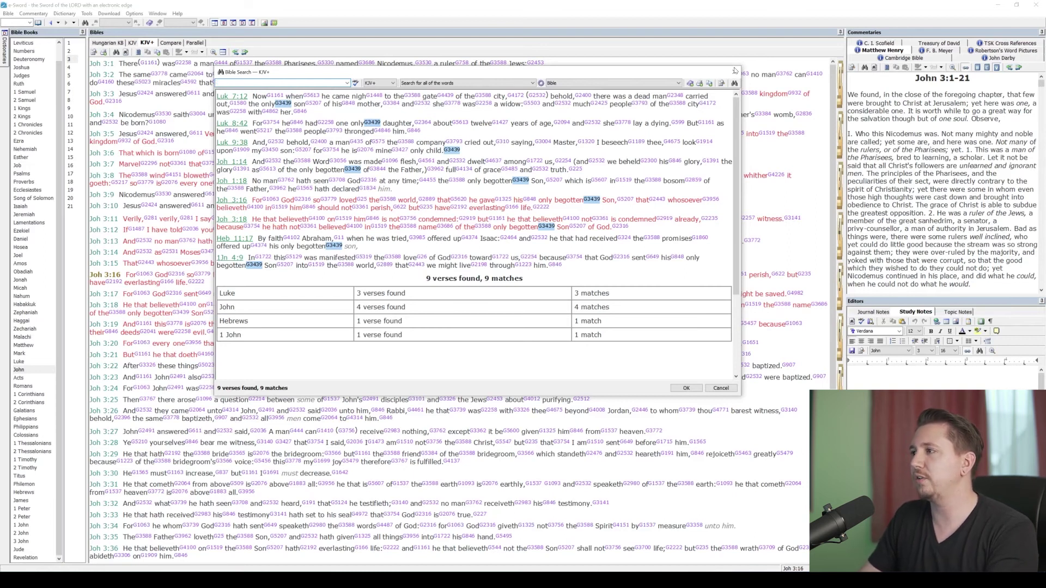
left_click(735, 72)
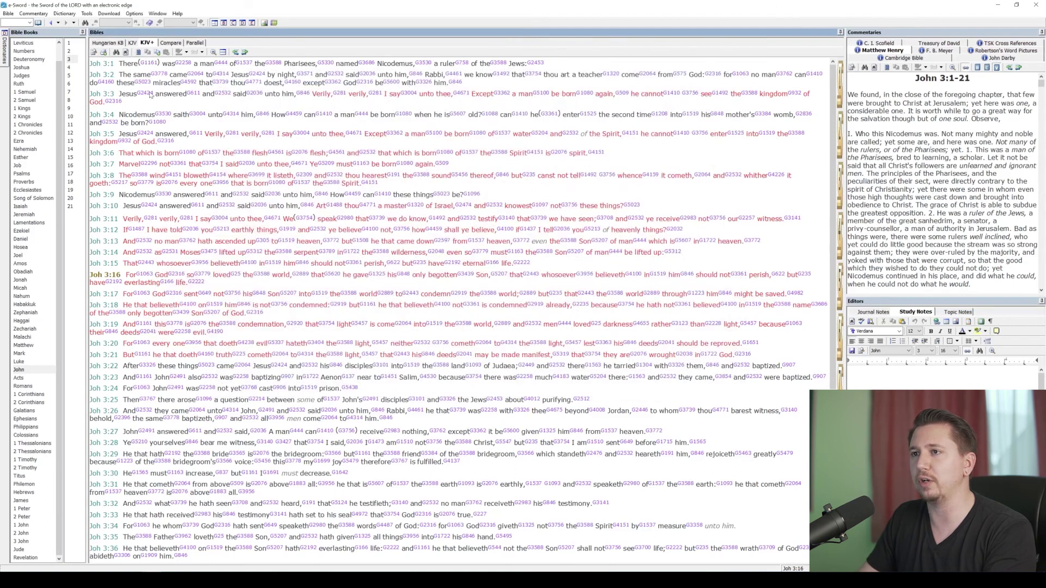
- Compare John 3:16 in the plain KJV with its KJV+ text, looking at the Strong's numbers attached to its words
left_click(133, 43)
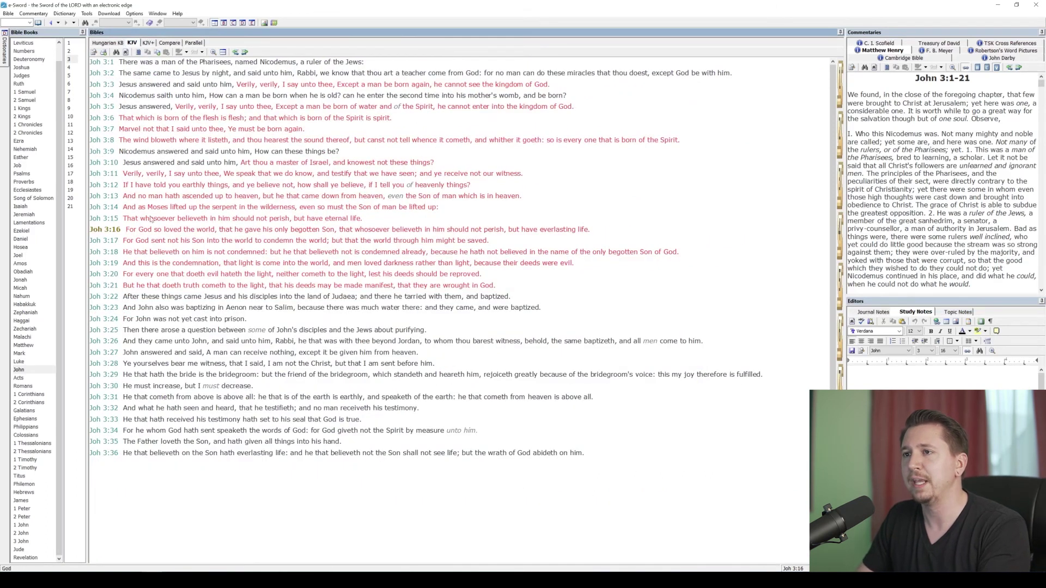
left_click(148, 43)
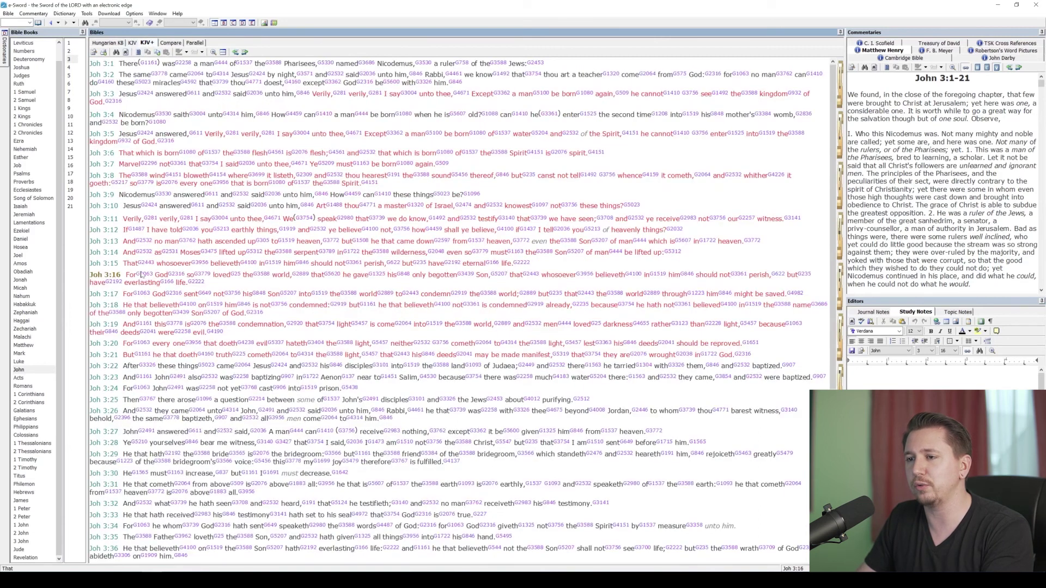
mouse_move(141, 267)
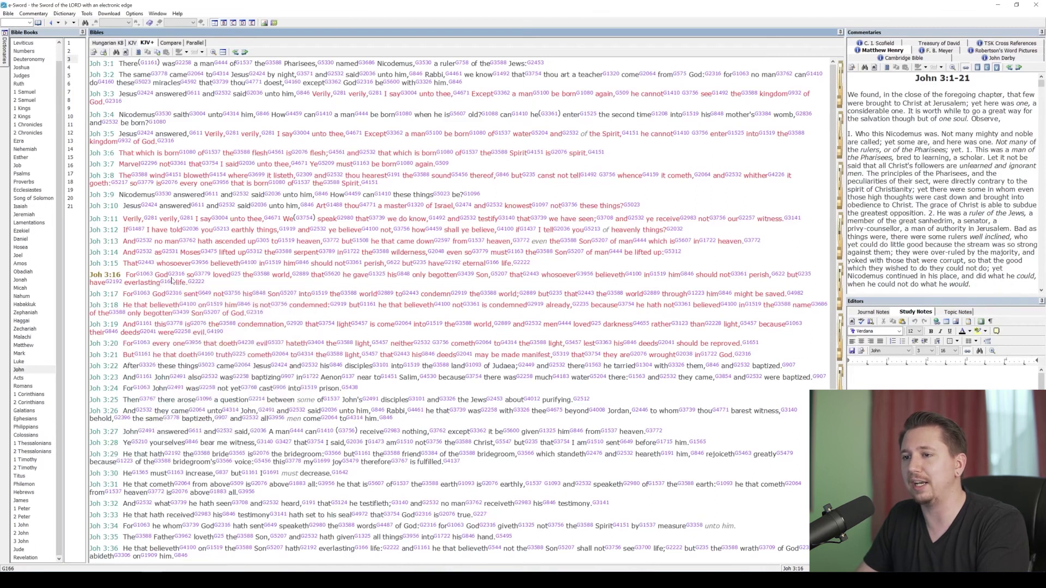
mouse_move(179, 279)
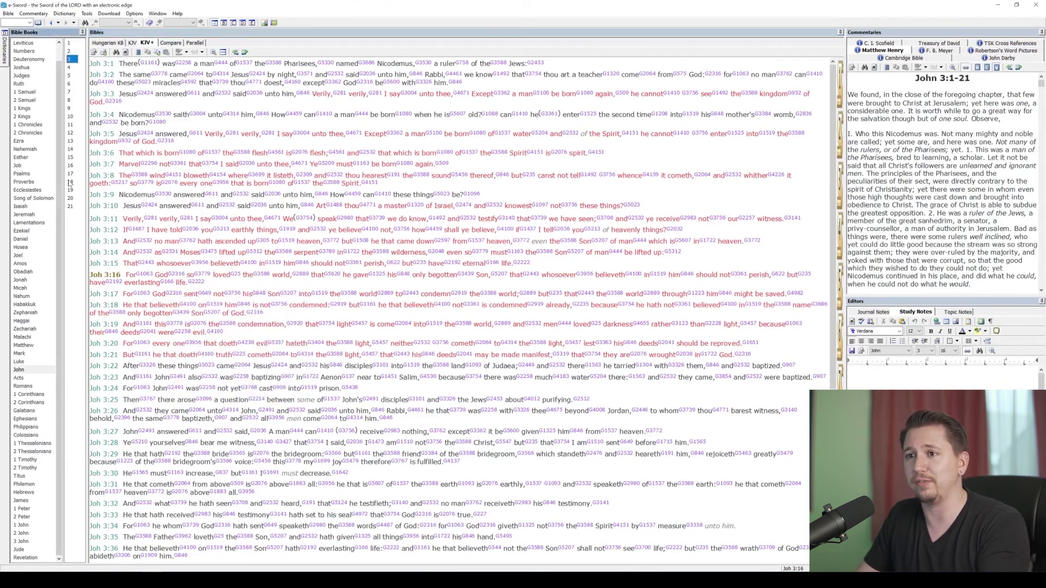
- Open Genesis 1 in KJV+ and view the Strong's dictionary entry for H559, attached to "said" in Genesis 1:9
scroll(33, 171, "up", 1)
left_click(22, 43)
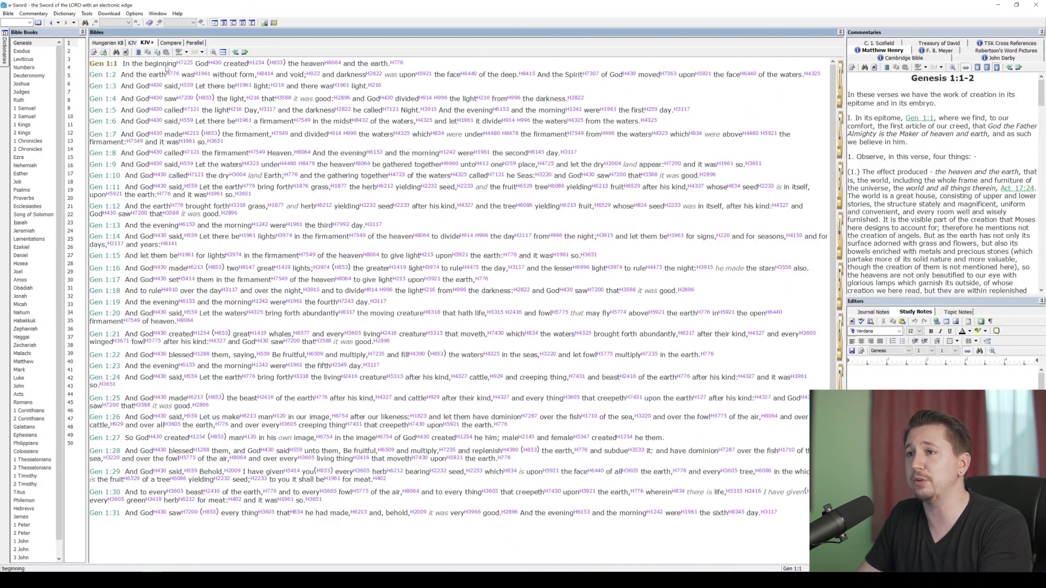
mouse_move(187, 69)
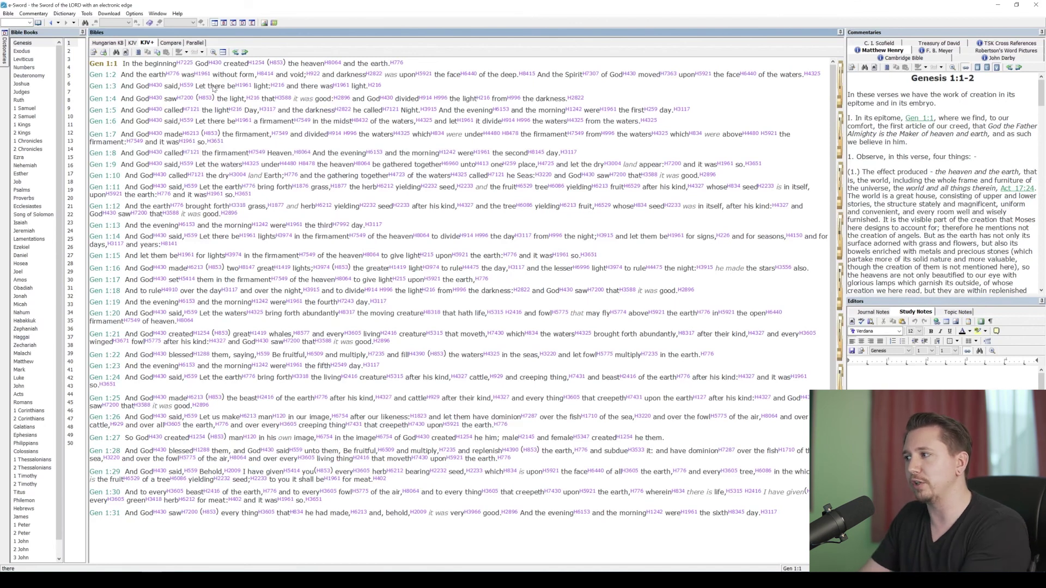
mouse_move(217, 143)
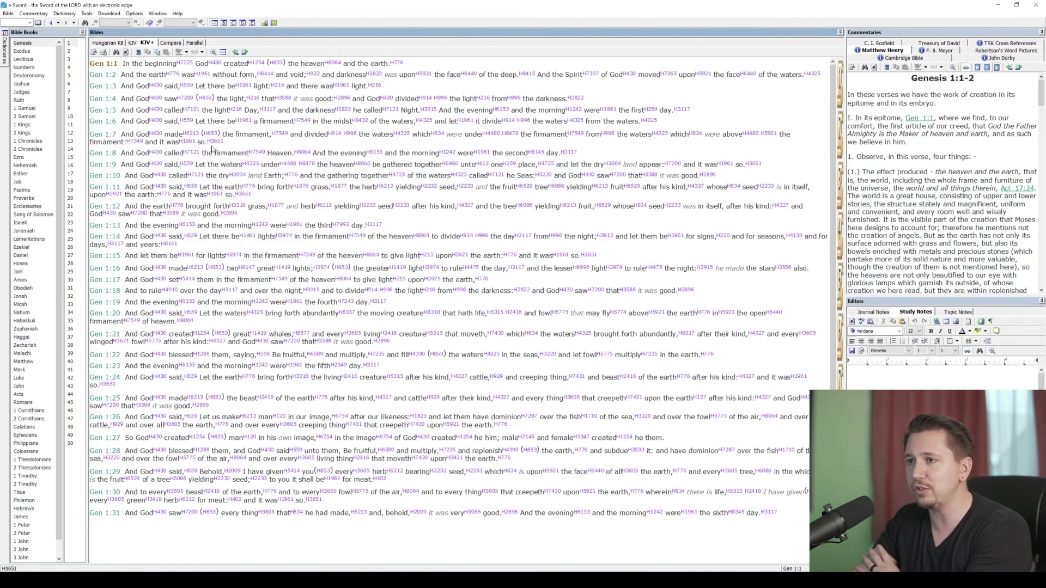
mouse_move(183, 163)
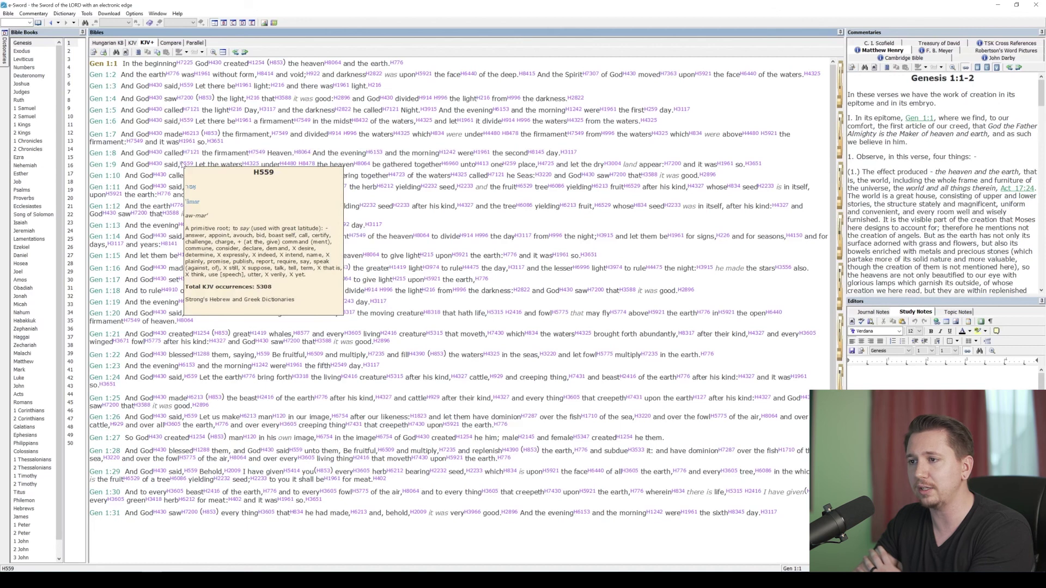
mouse_move(300, 154)
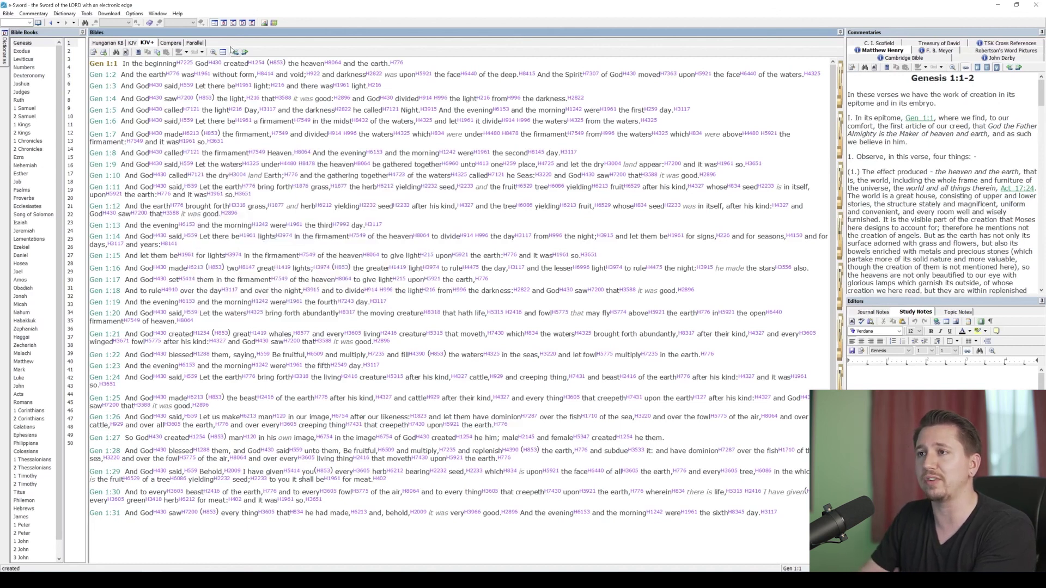
- Alternate between the plain KJV and KJV+ texts of Genesis 1 to compare them without and with Strong's numbers
left_click(132, 43)
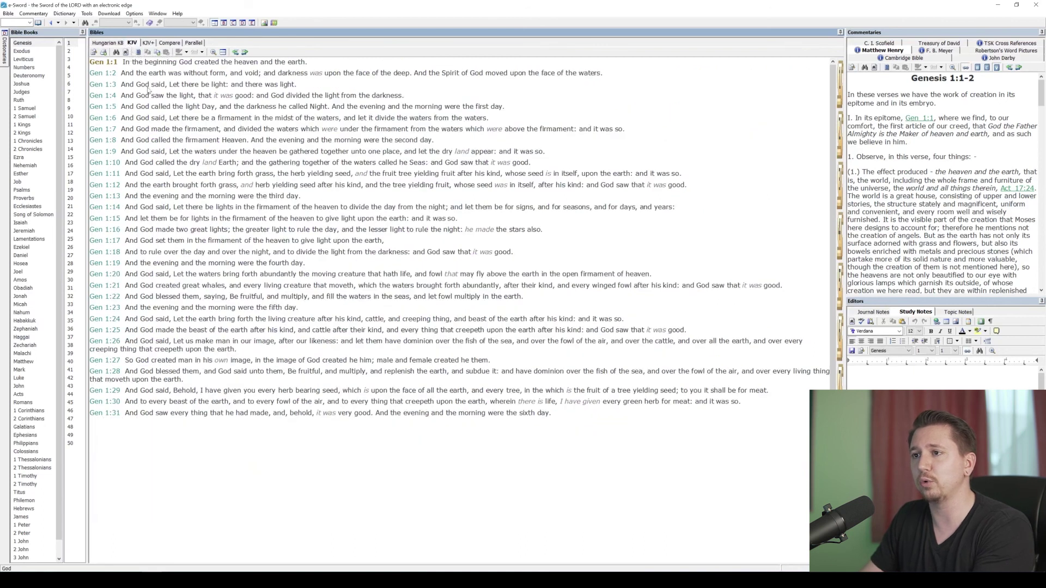
left_click(148, 43)
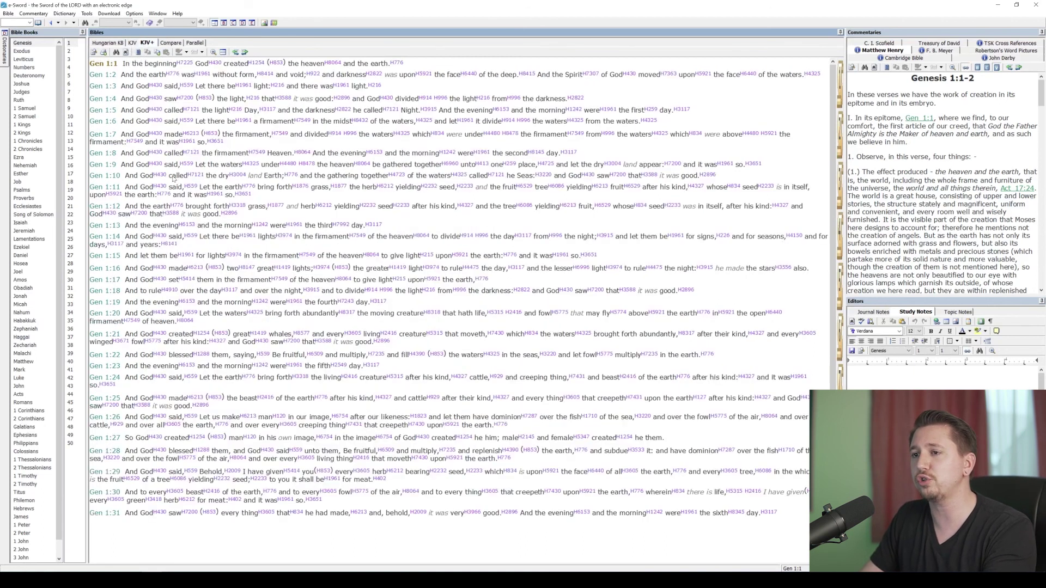
left_click(132, 44)
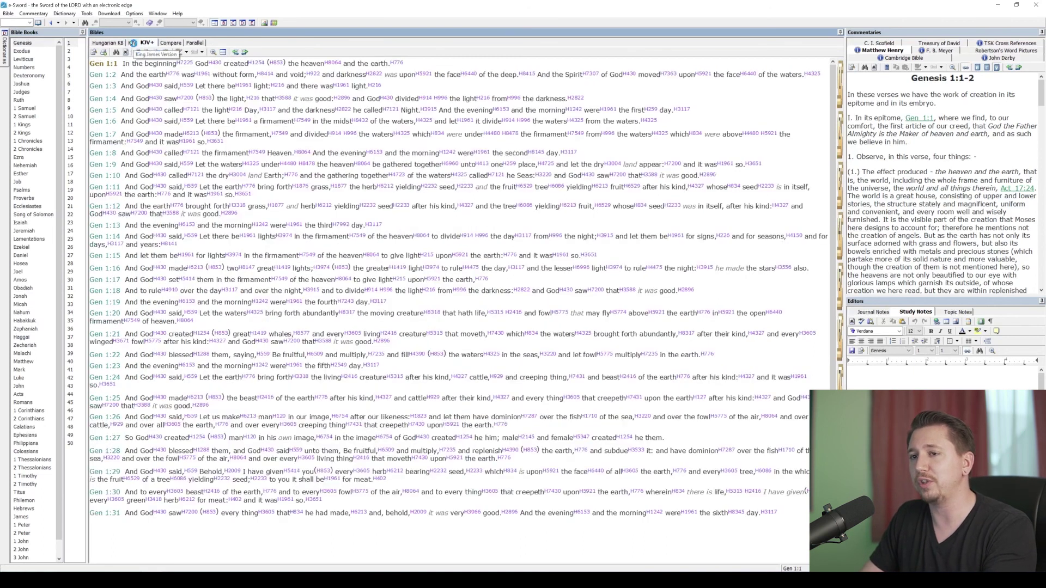